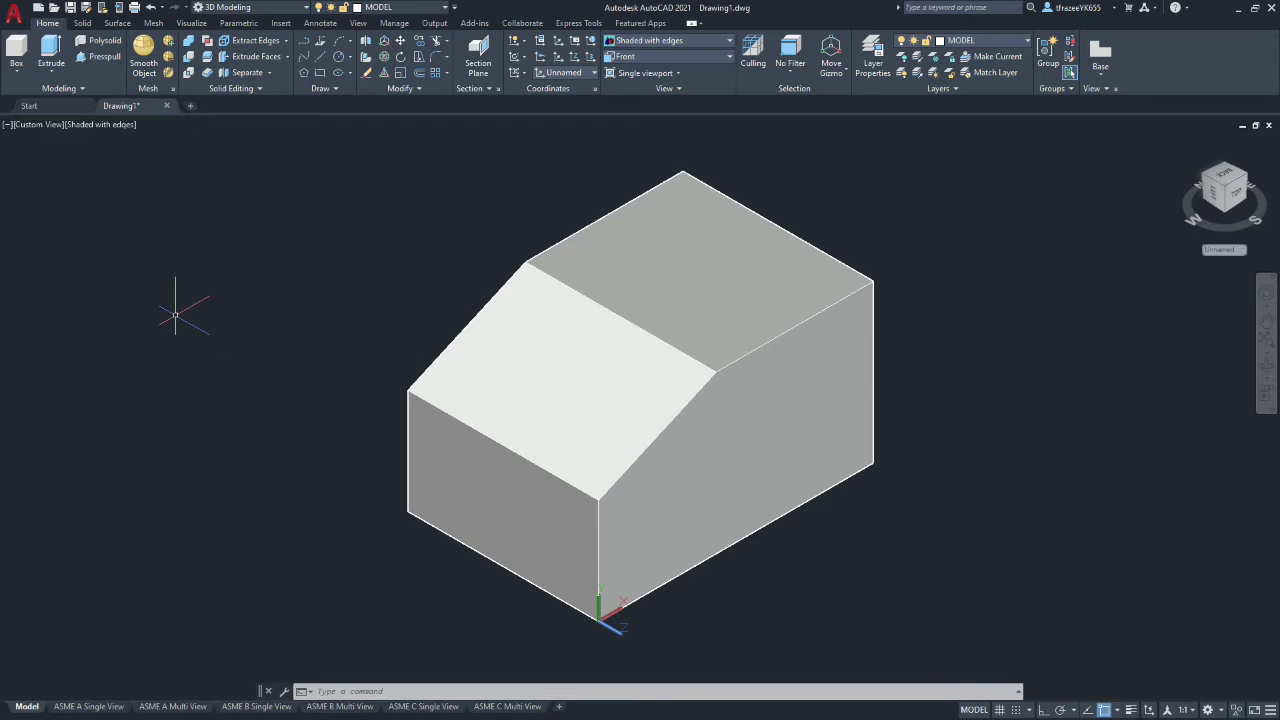
# Select the inclined block and clear the selection, repeating this several times.
pyautogui.click(590, 370)
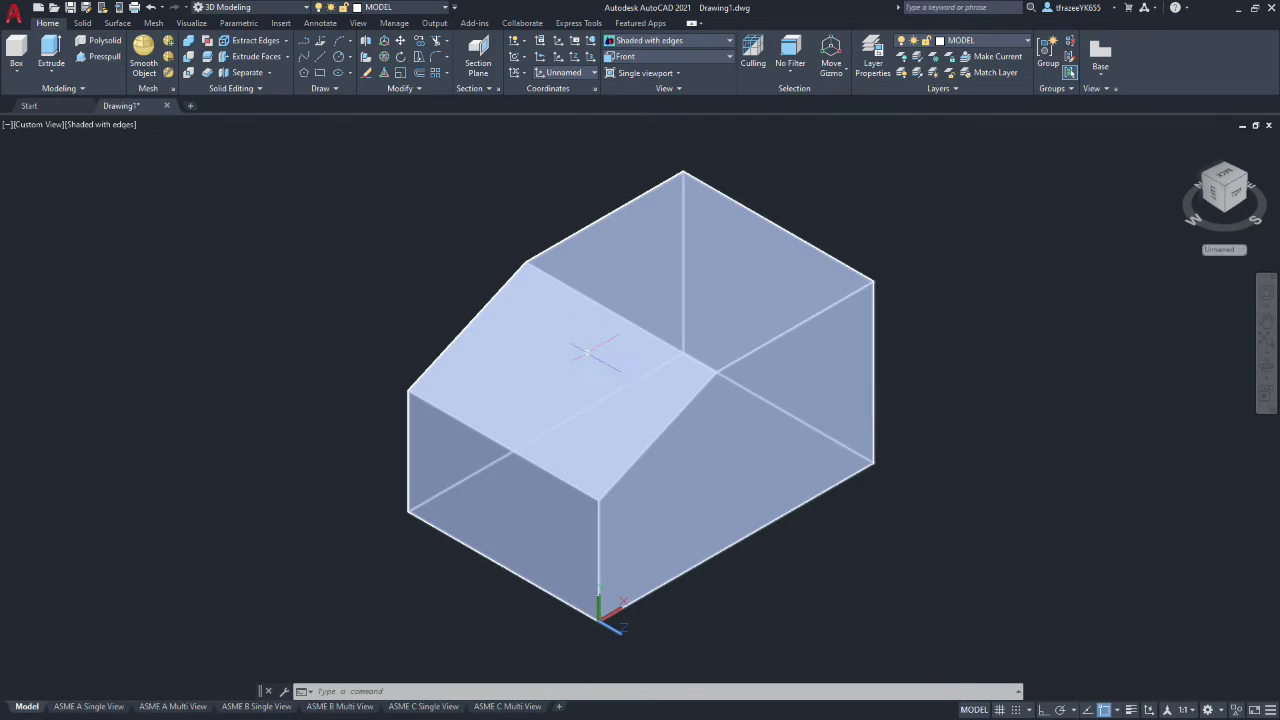
pyautogui.press('Escape')
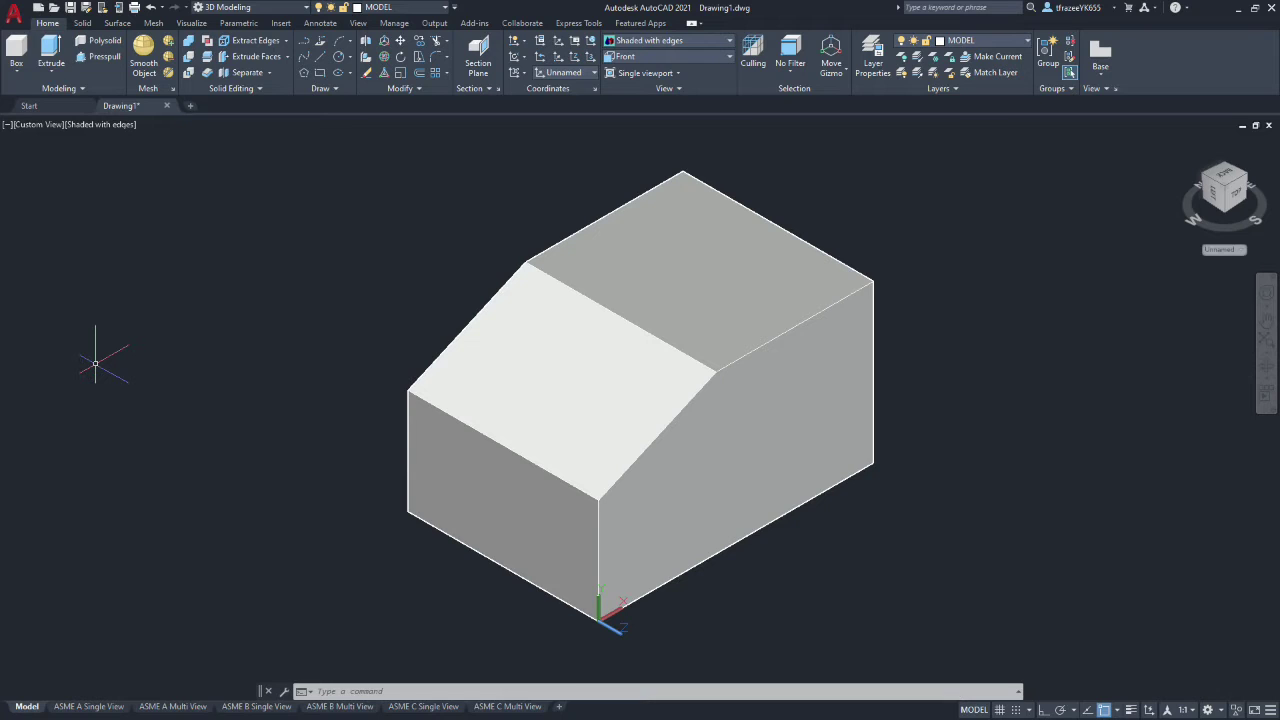
pyautogui.click(580, 368)
pyautogui.press('Escape')
pyautogui.click(508, 349)
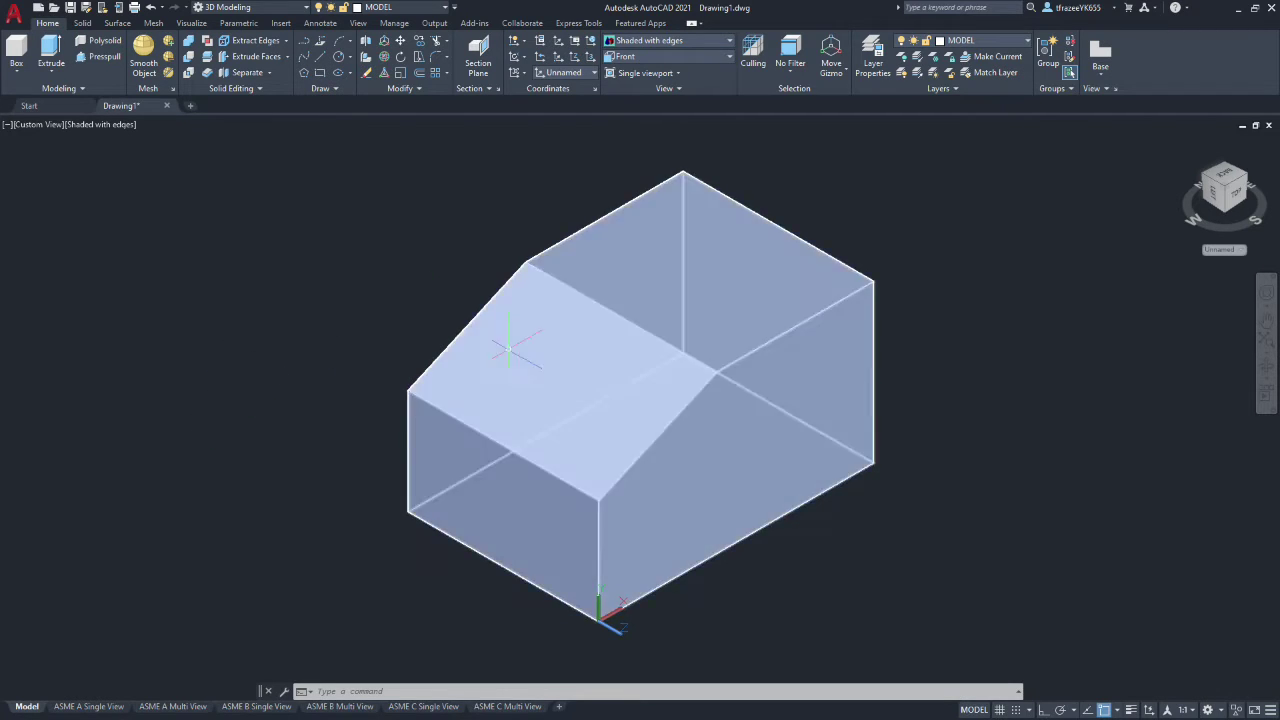
pyautogui.press('Escape')
pyautogui.click(448, 413)
pyautogui.press('Escape')
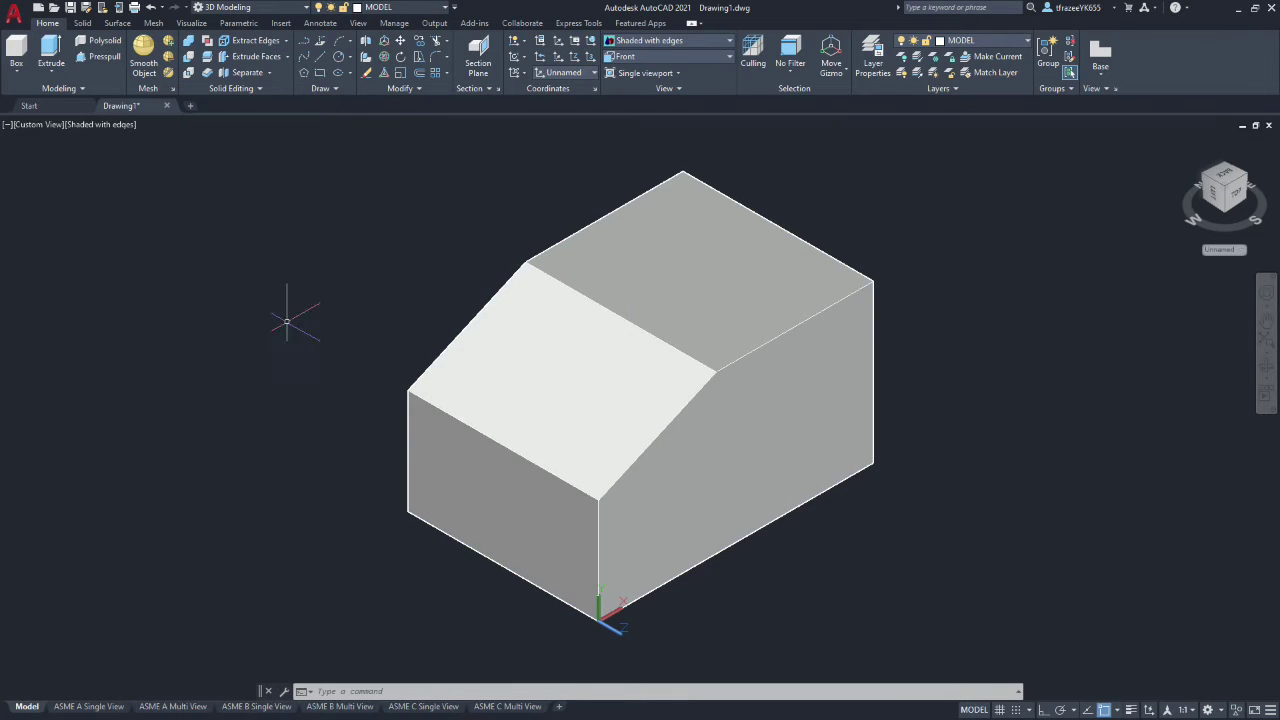
pyautogui.click(516, 350)
pyautogui.press('Escape')
pyautogui.click(530, 436)
pyautogui.press('Escape')
pyautogui.press('Escape')
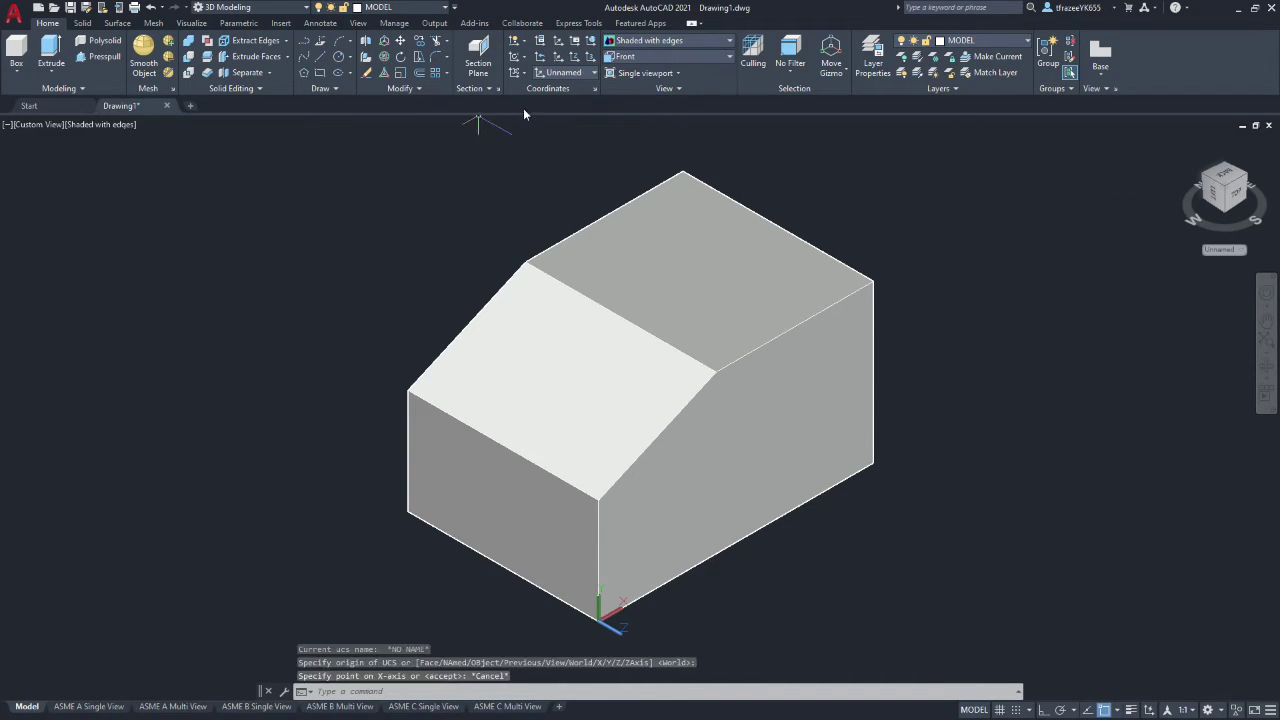
# Define a 3-point UCS with its origin at the slope's lower corner, X along the lower edge, XY on the inclined face.
pyautogui.click(560, 44)
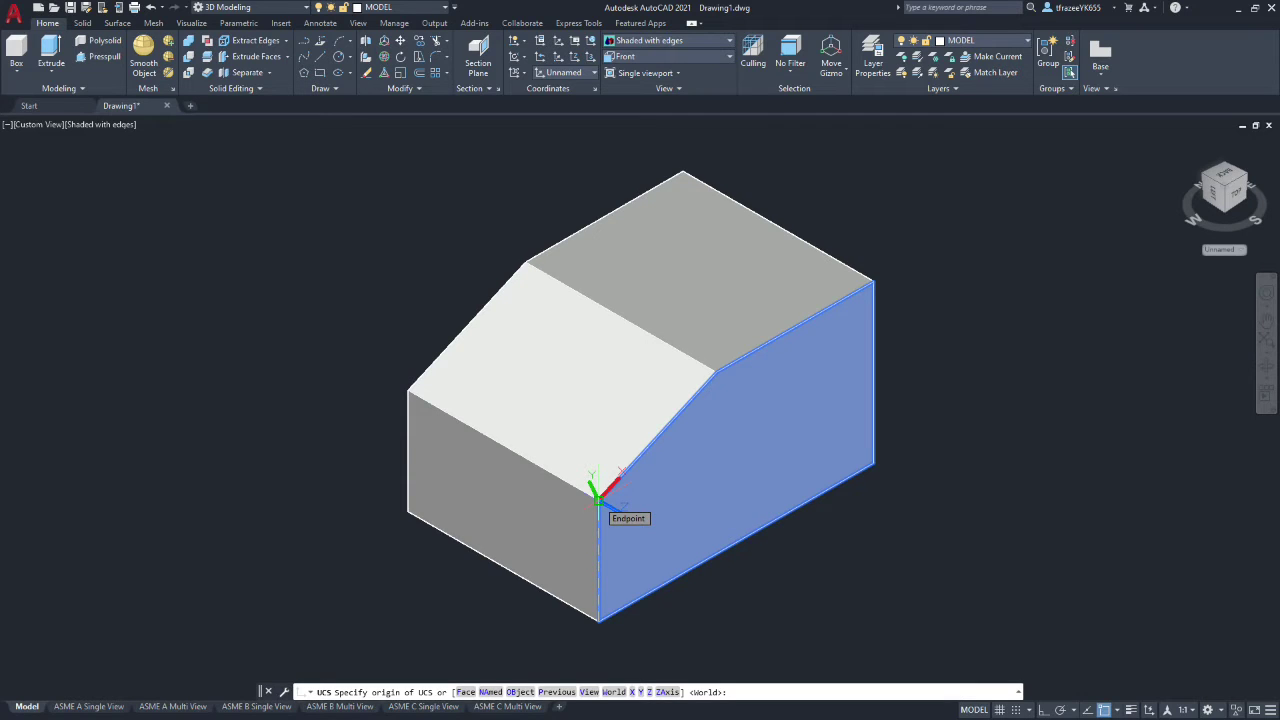
pyautogui.click(598, 499)
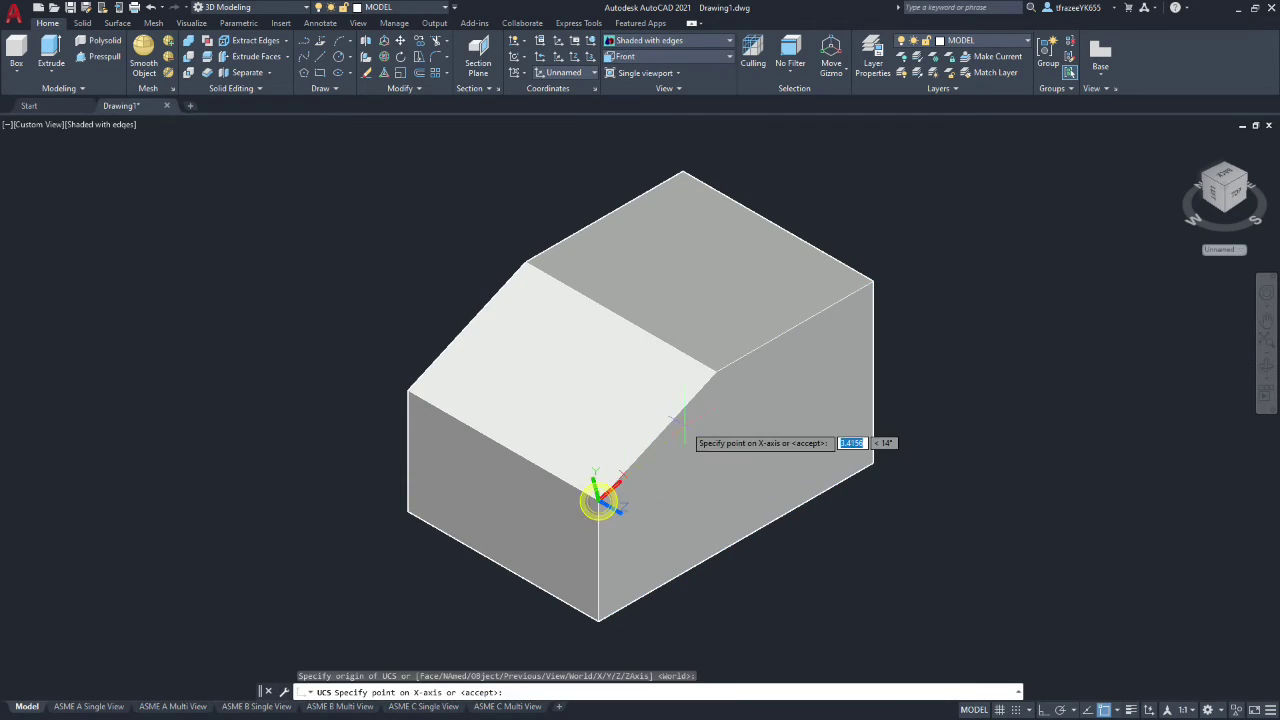
pyautogui.click(716, 373)
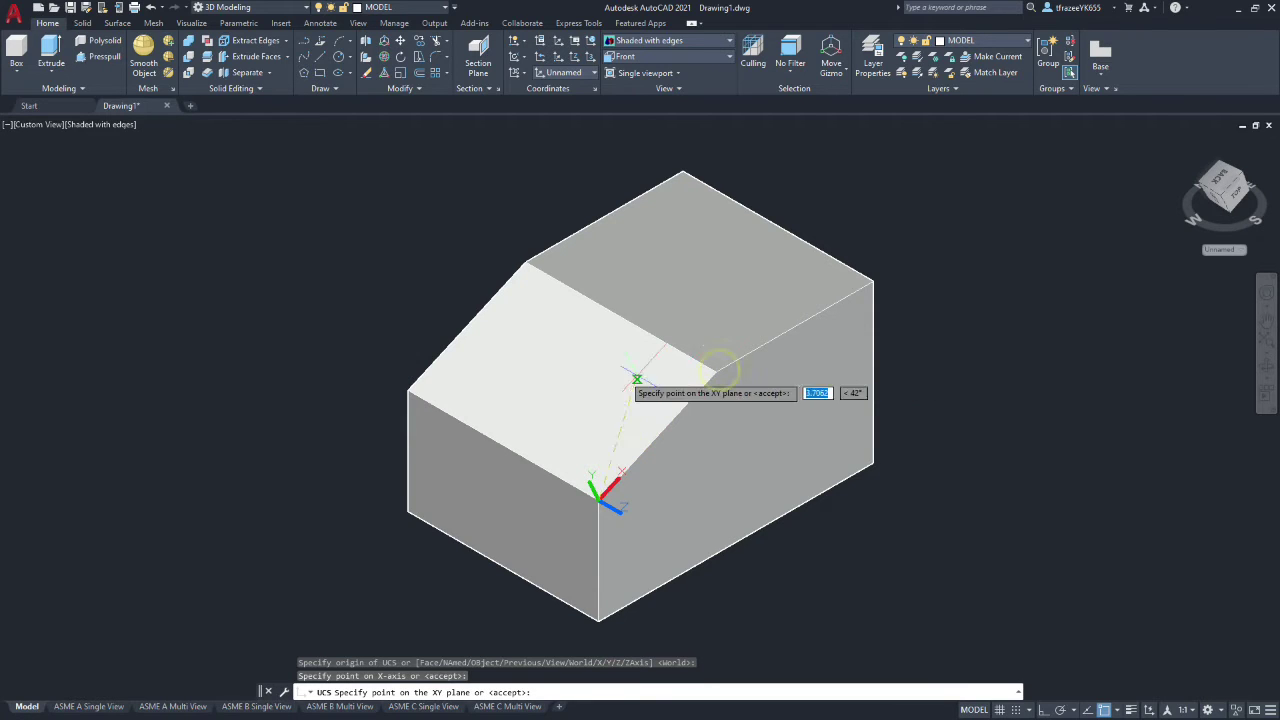
pyautogui.click(526, 262)
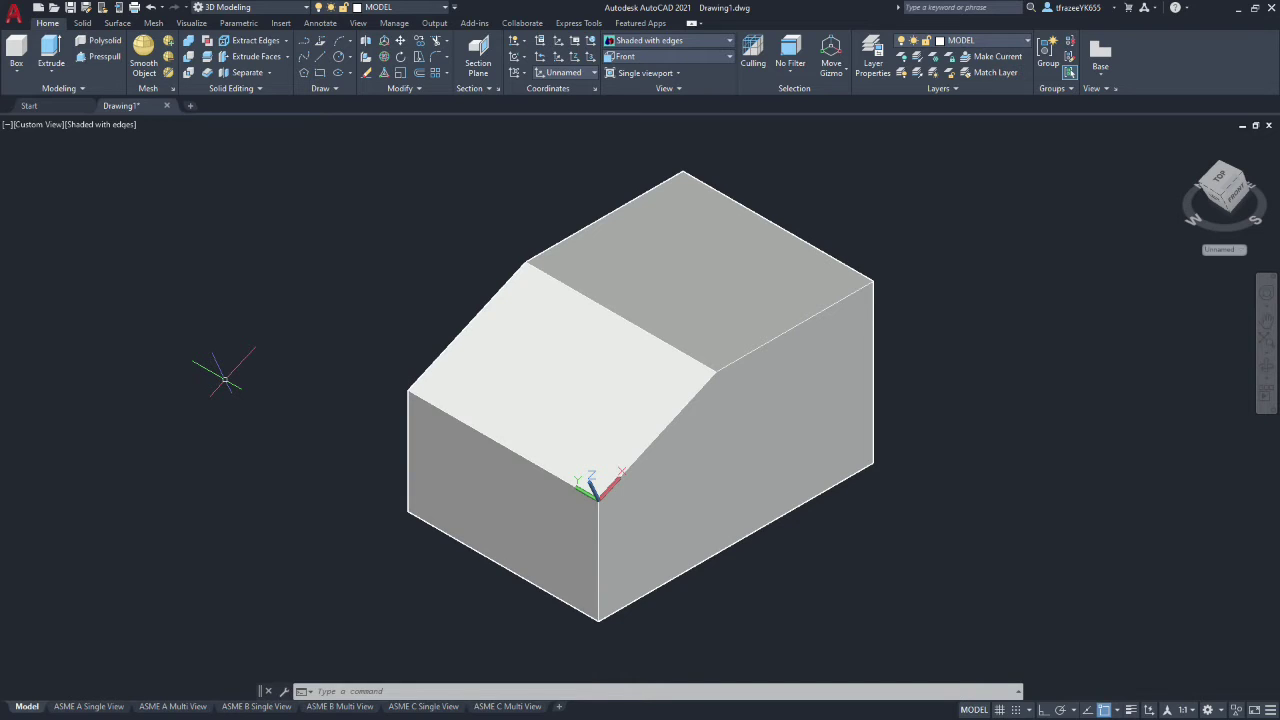
# Show the PLAN view of the current UCS and zoom out on the block.
pyautogui.write('PLAN')
pyautogui.press('Return')
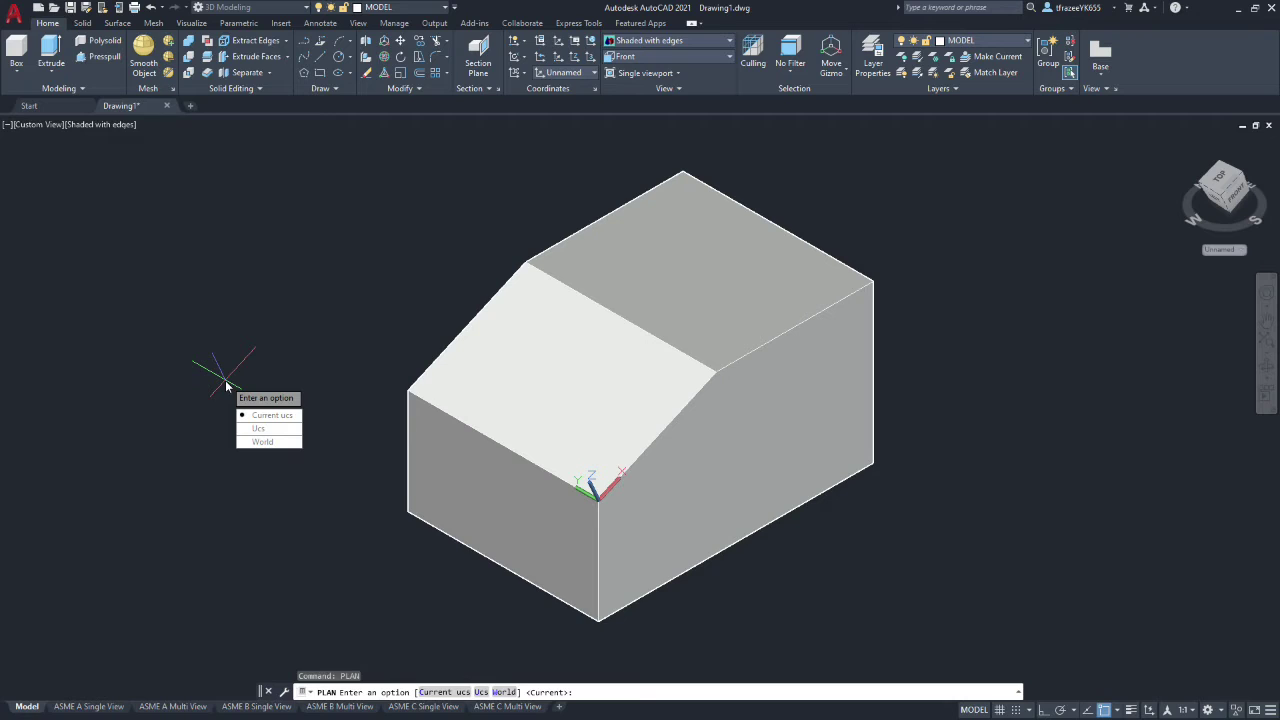
pyautogui.click(268, 423)
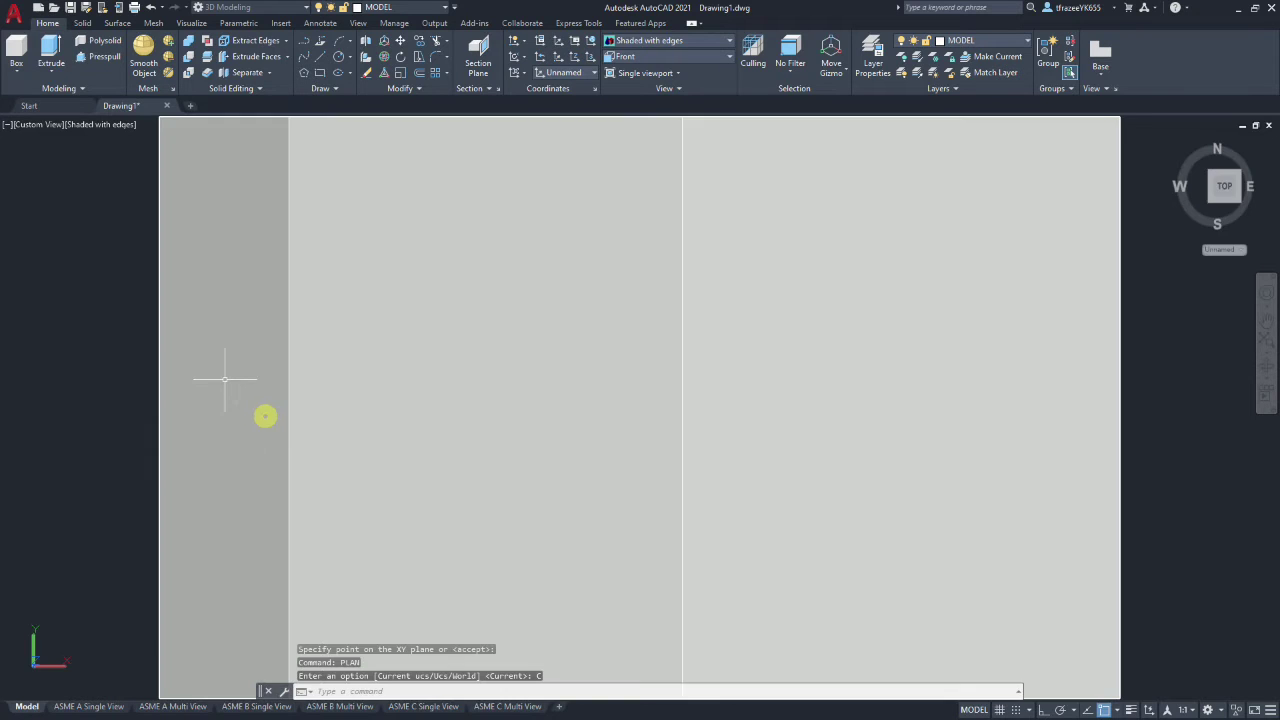
pyautogui.scroll(-3, 612, 457)
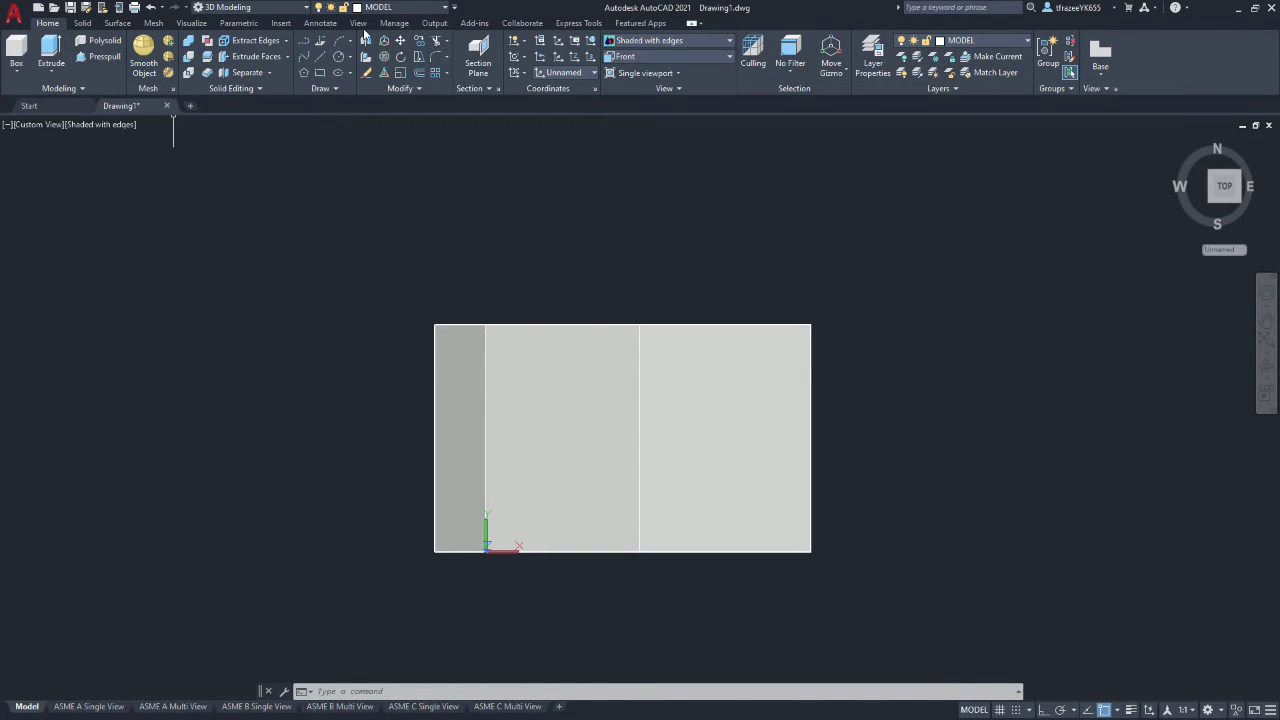
# Open the View Manager from the Visualize tab, expand Preset Views and select Model Views.
pyautogui.click(195, 23)
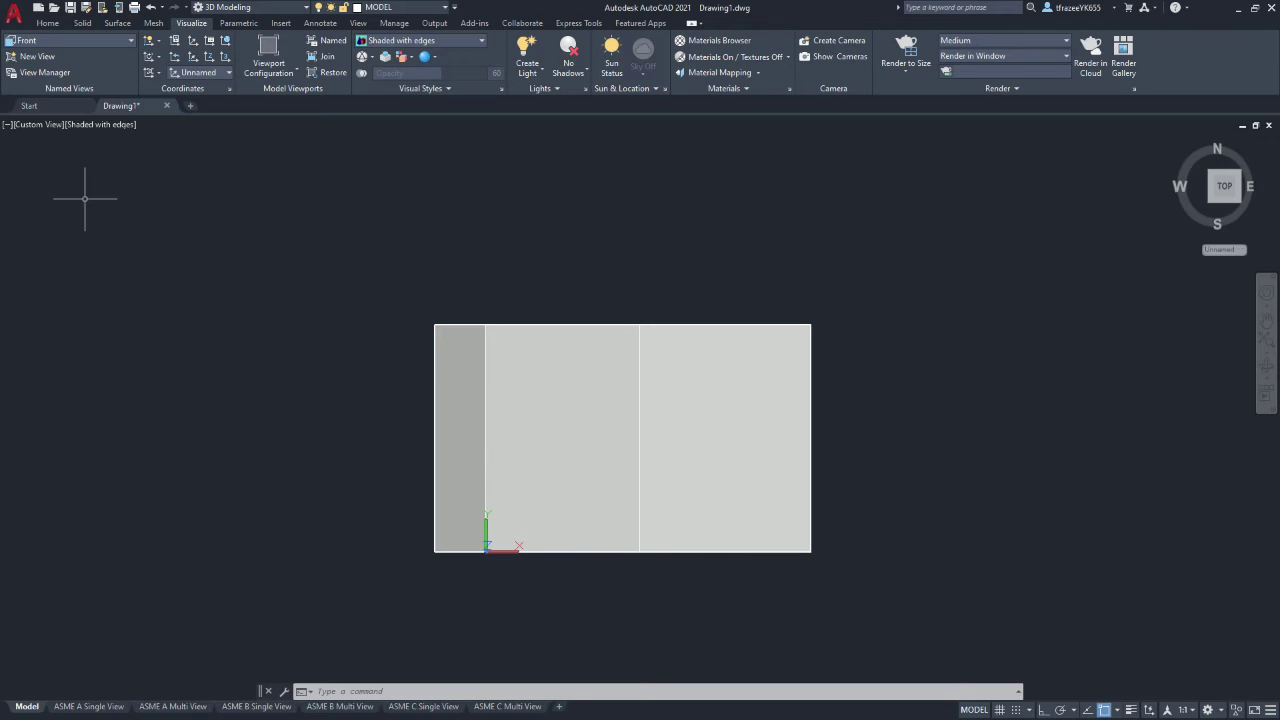
pyautogui.click(30, 73)
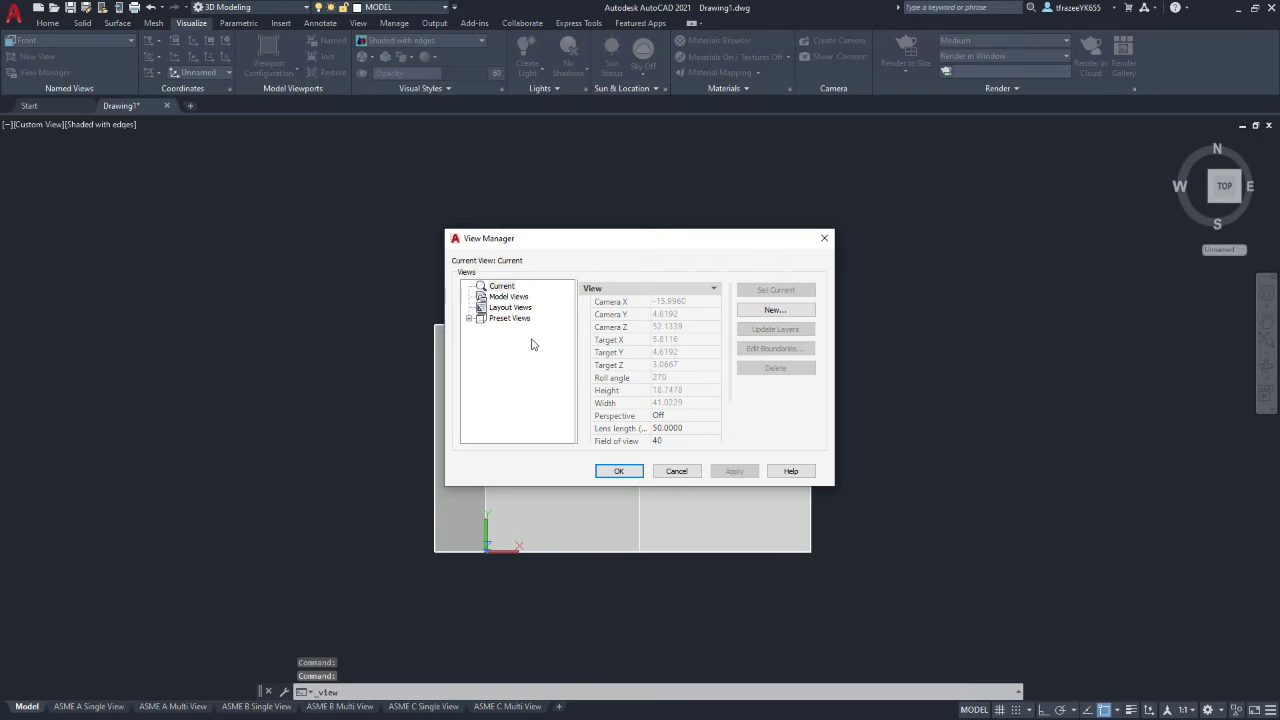
pyautogui.click(469, 318)
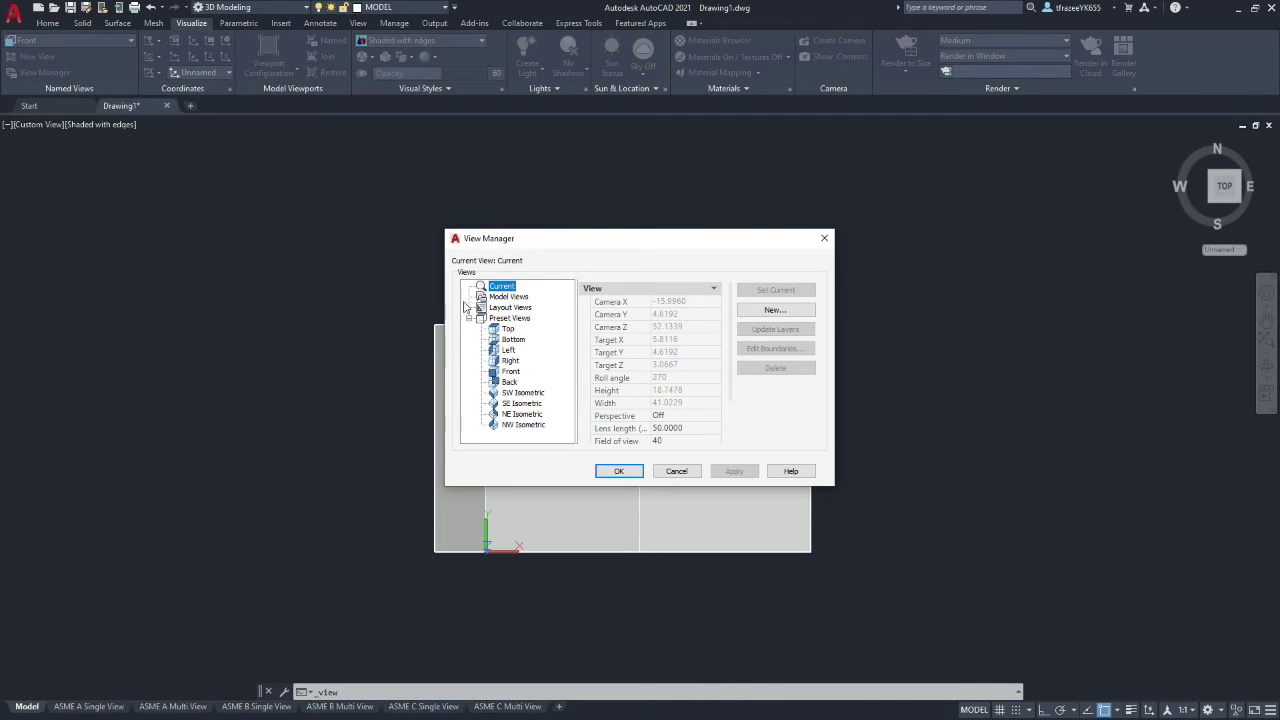
pyautogui.click(508, 297)
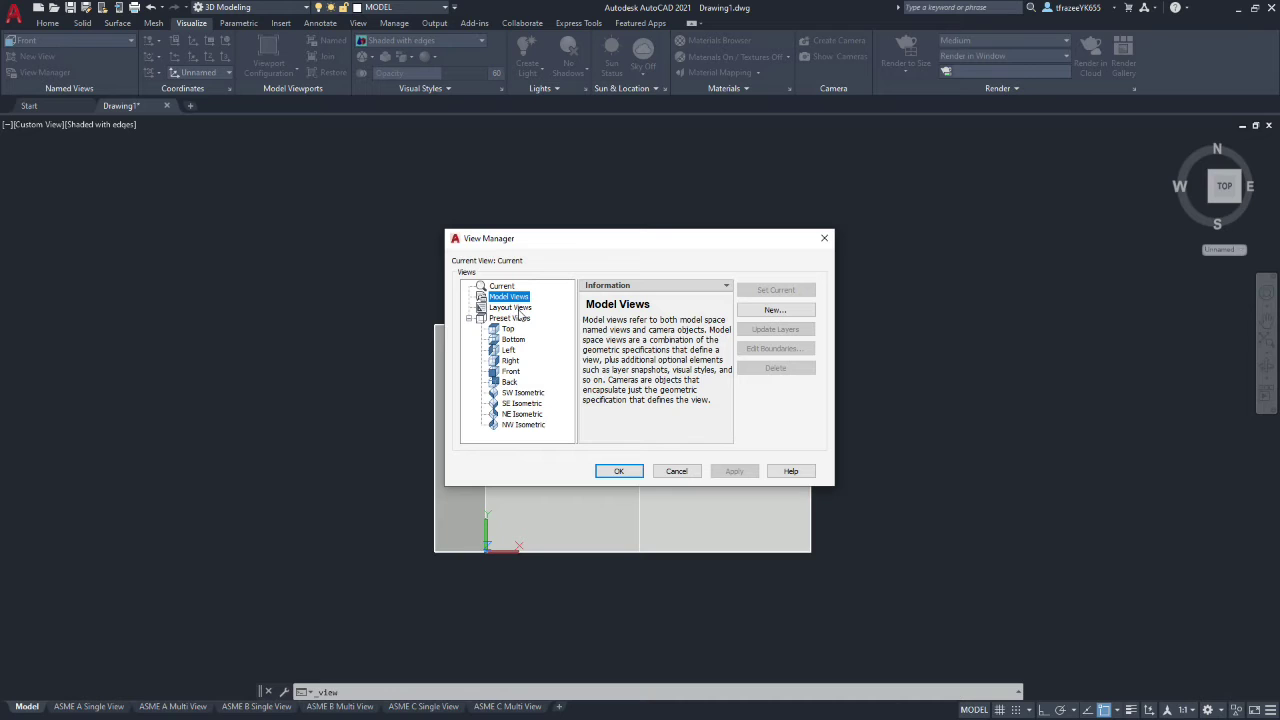
# Create a new model view named 'Auxiliary View 1' with category <None>, then close the manager with it current.
pyautogui.click(772, 311)
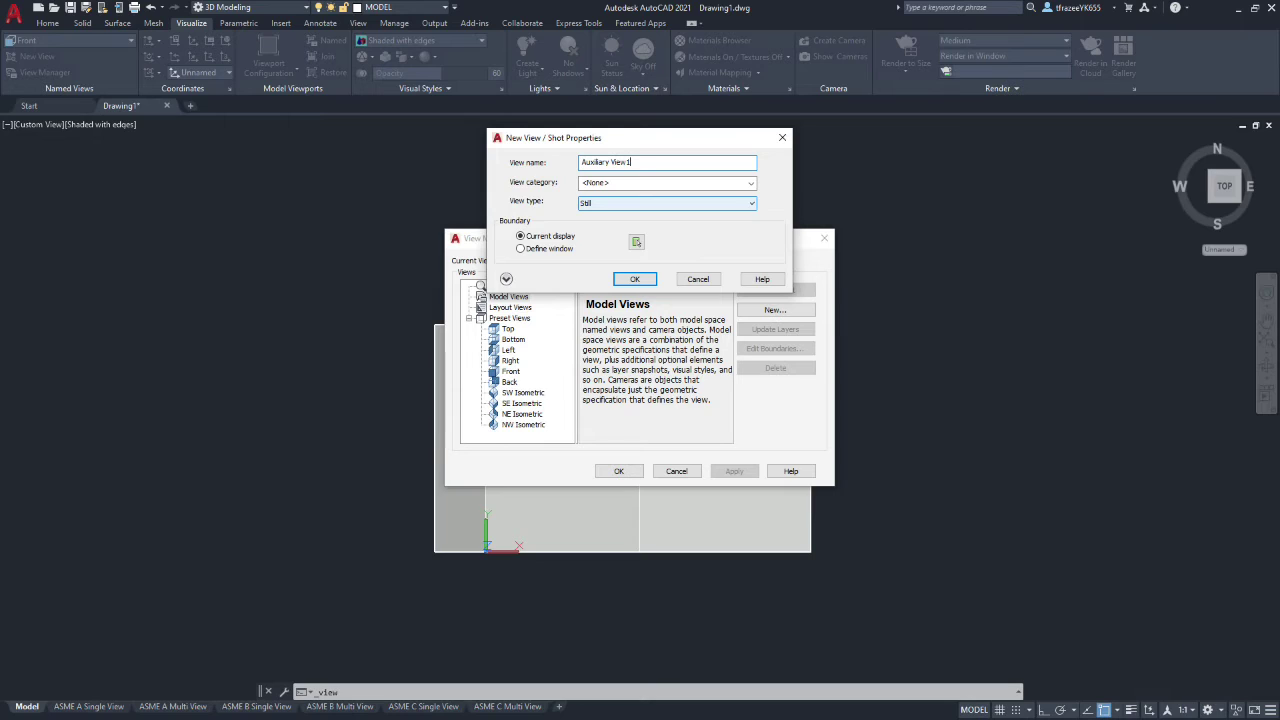
pyautogui.click(750, 182)
pyautogui.click(750, 182)
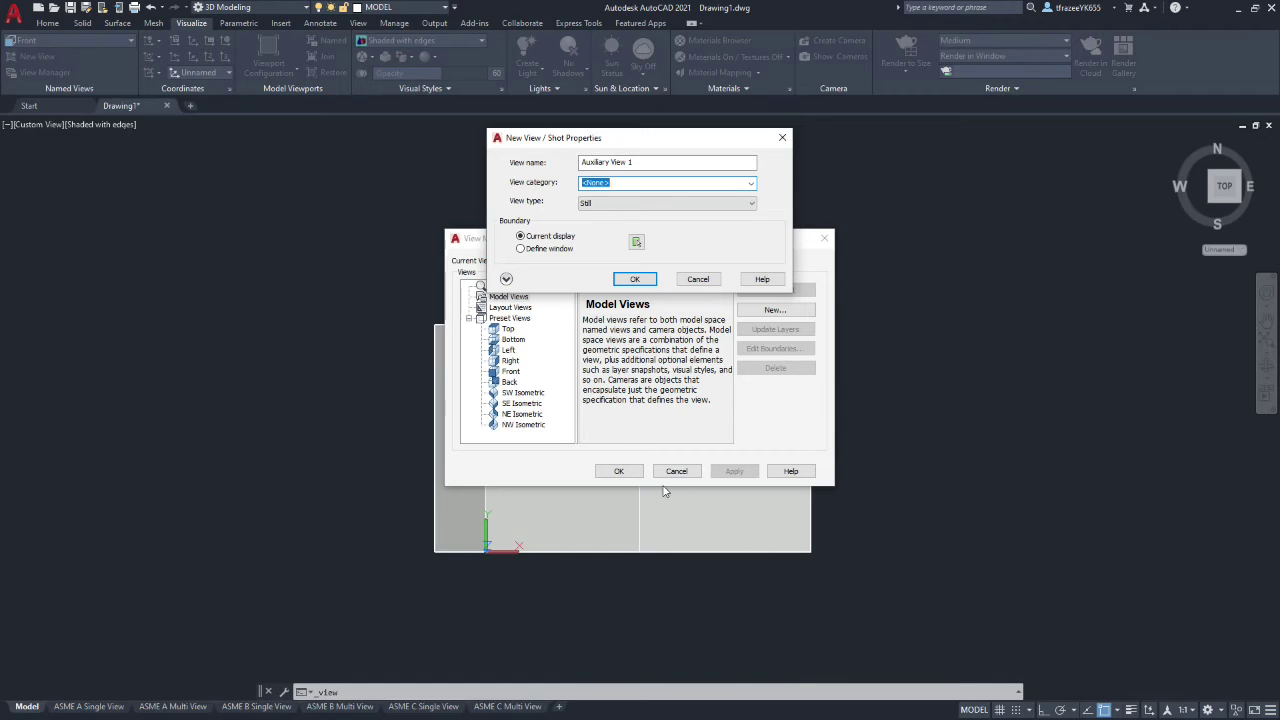
pyautogui.click(505, 280)
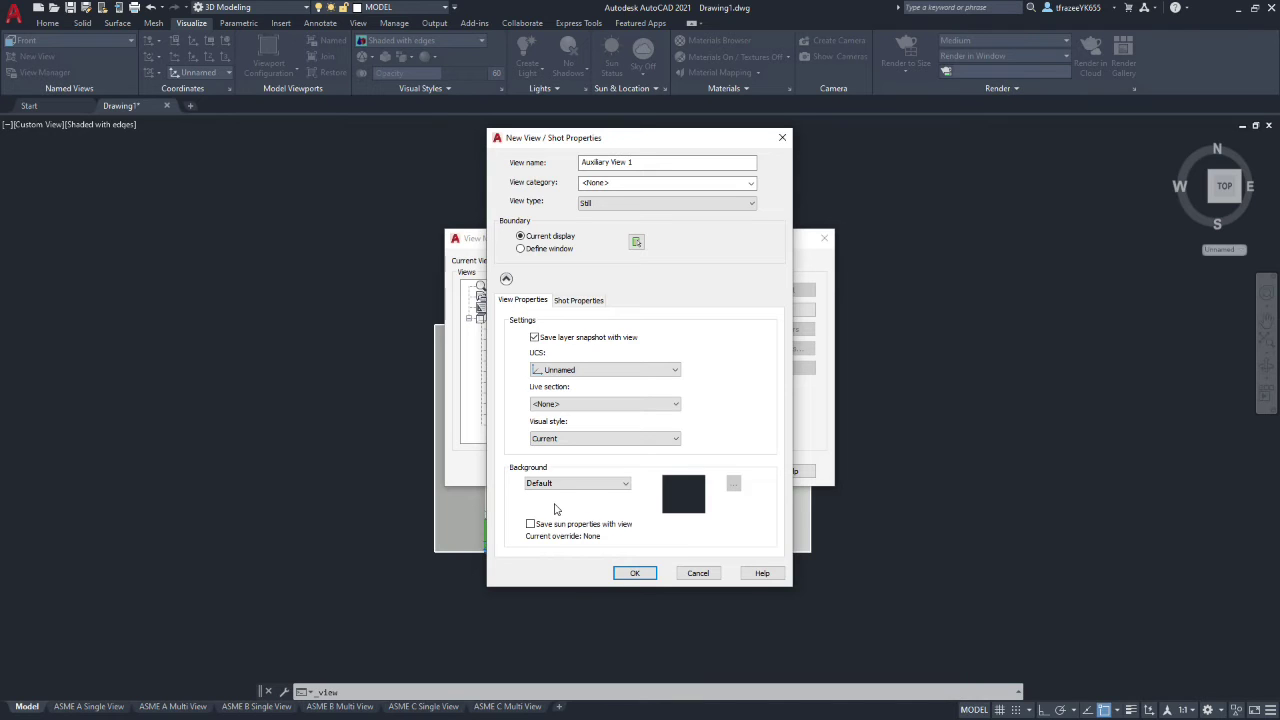
pyautogui.click(640, 573)
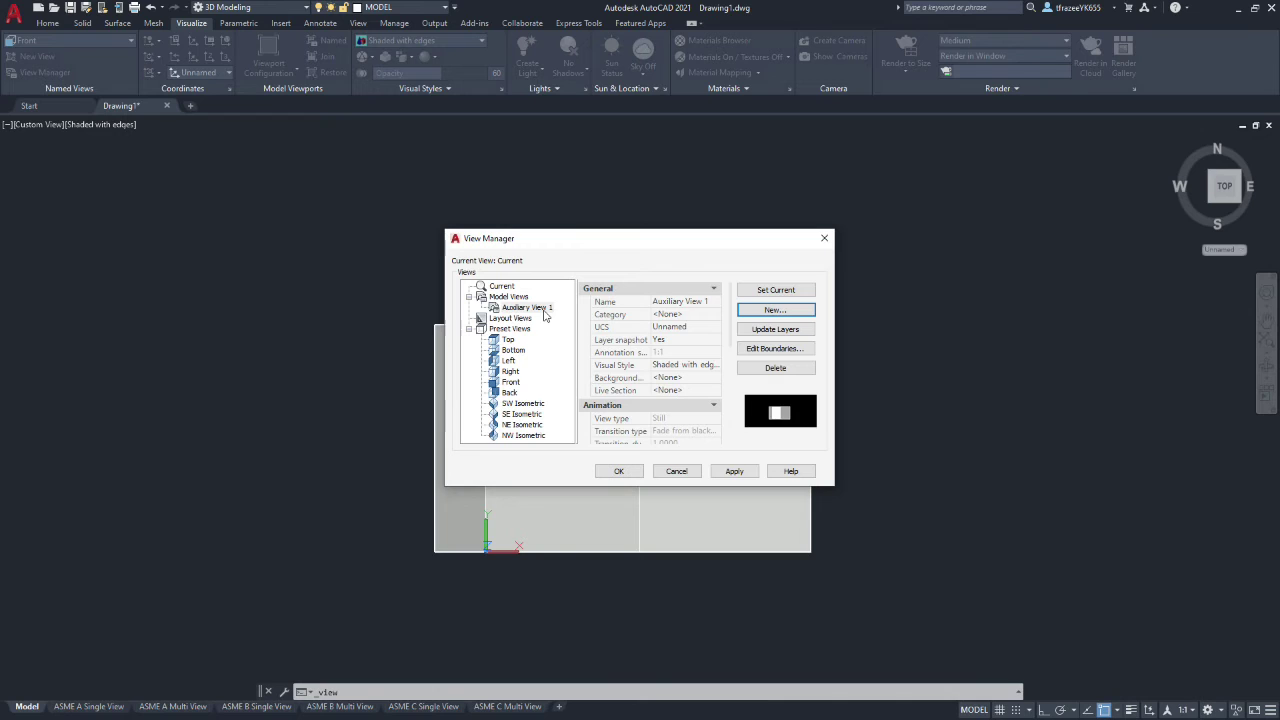
pyautogui.click(618, 472)
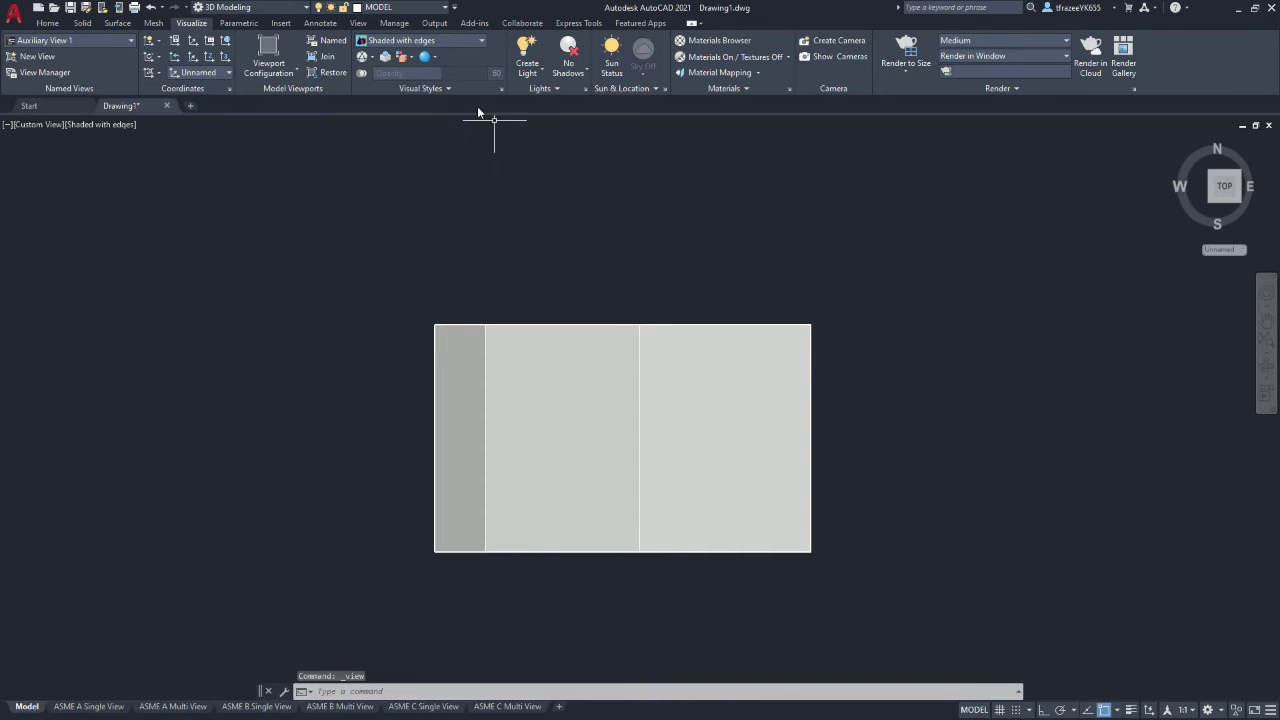
# Switch to the Top view, return to the Home isometric, then restore Auxiliary View 1.
pyautogui.click(47, 22)
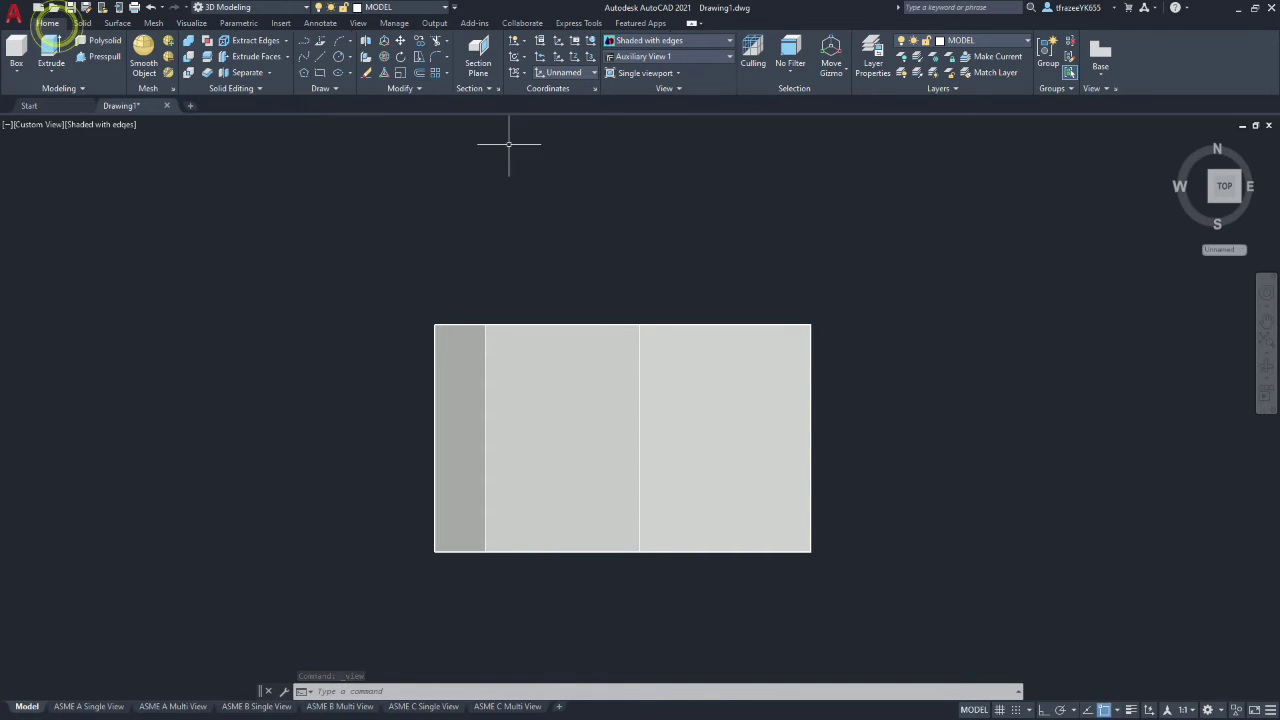
pyautogui.click(728, 57)
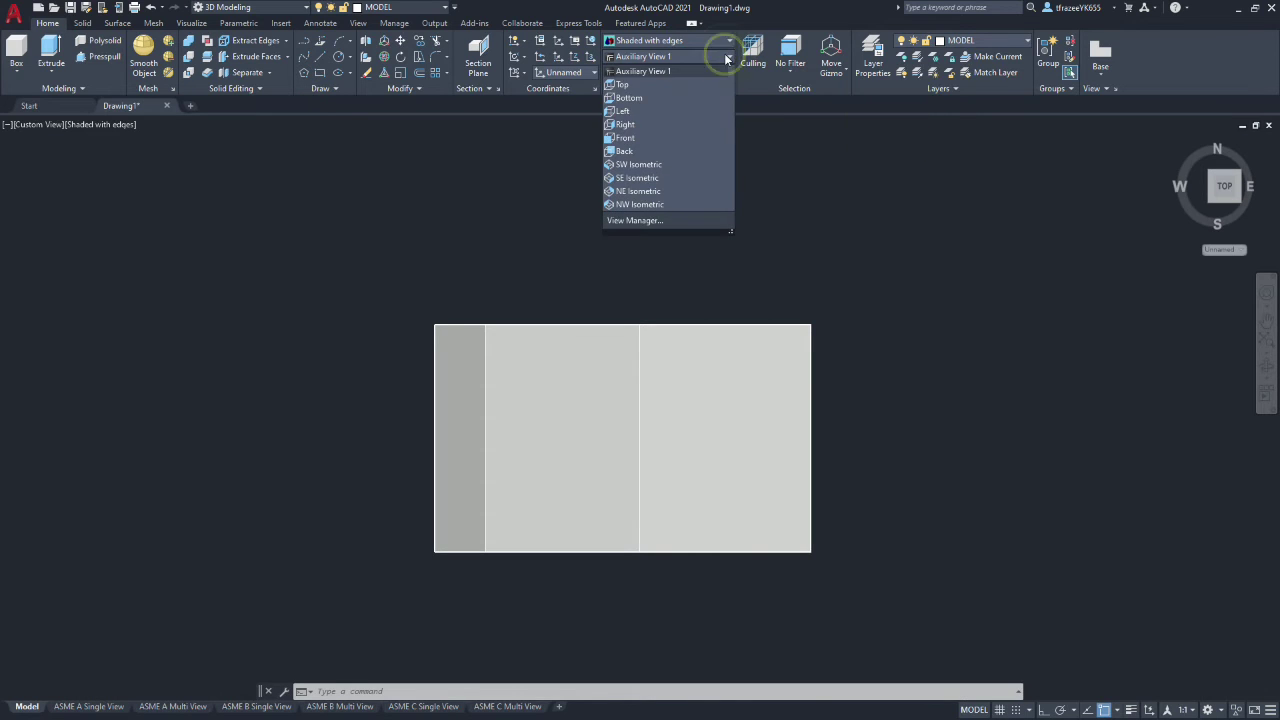
pyautogui.click(661, 86)
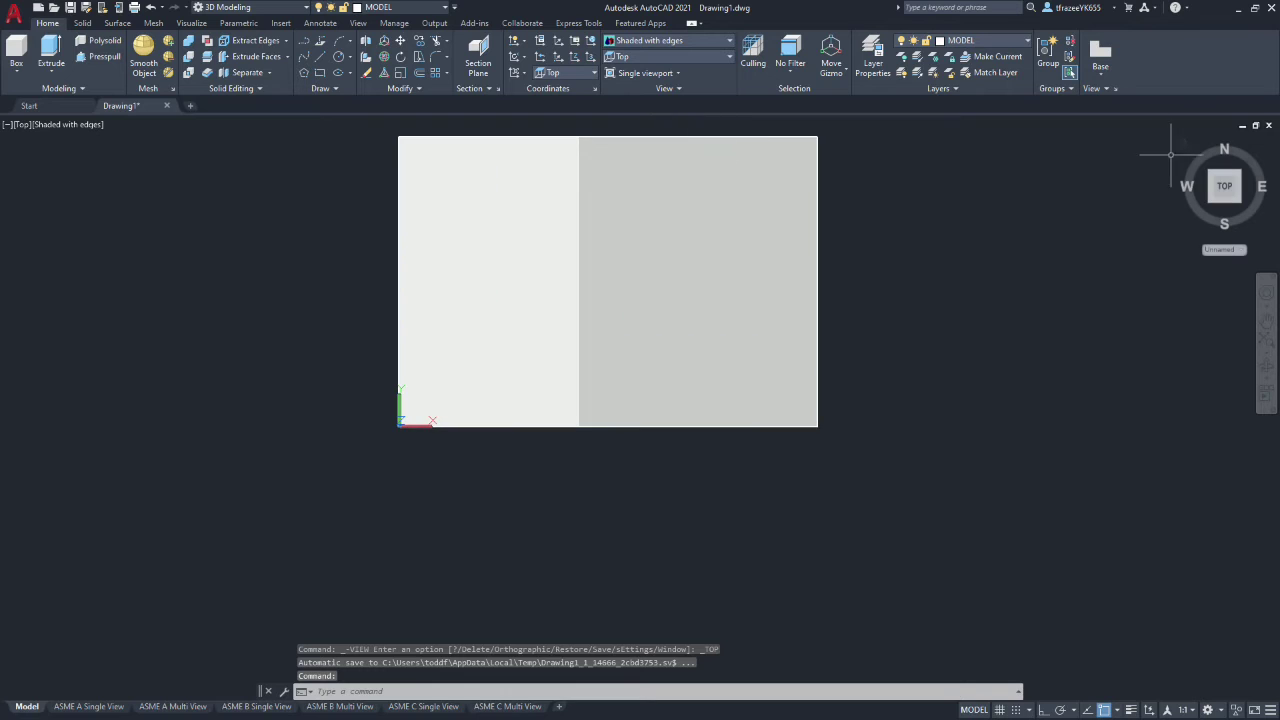
pyautogui.click(1180, 147)
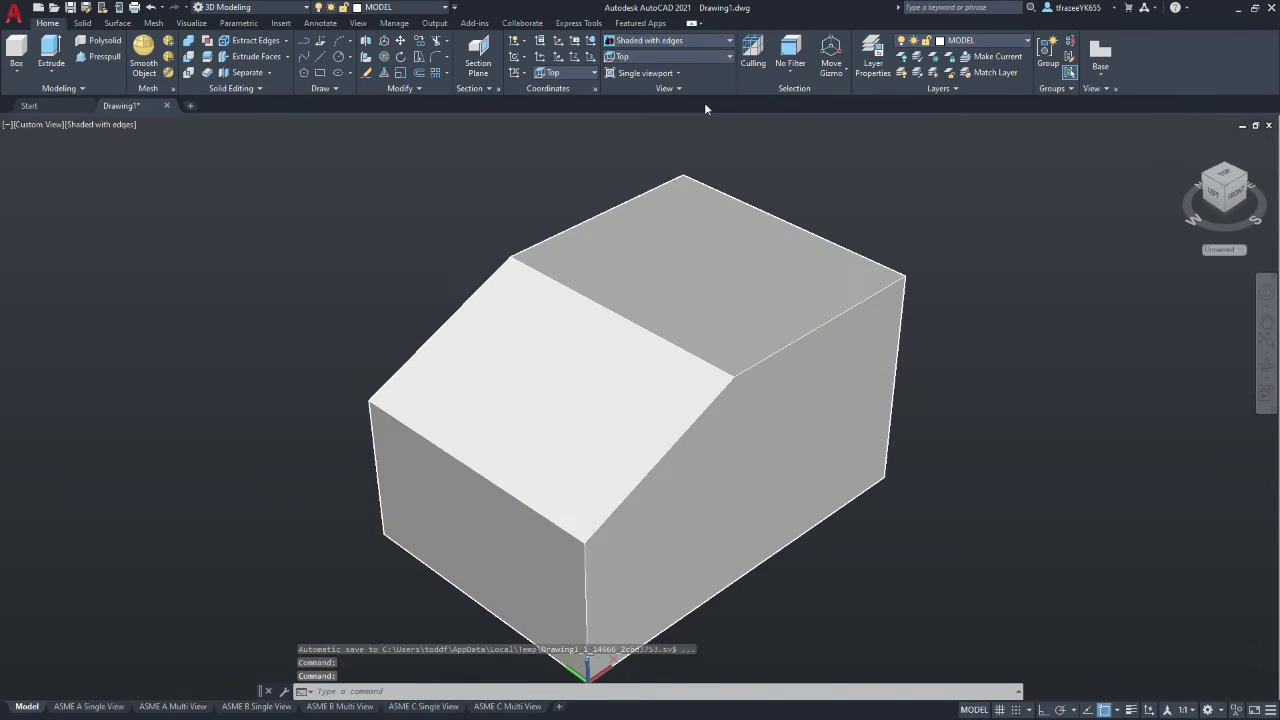
pyautogui.click(730, 57)
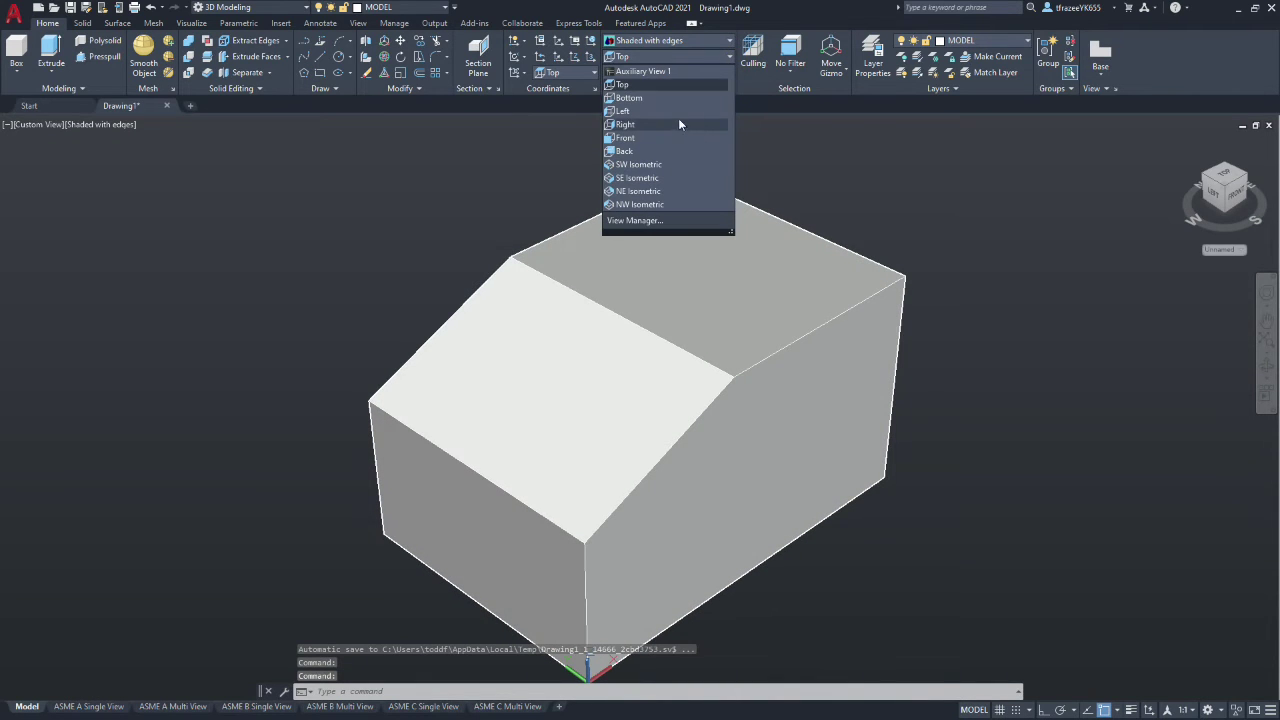
pyautogui.click(644, 72)
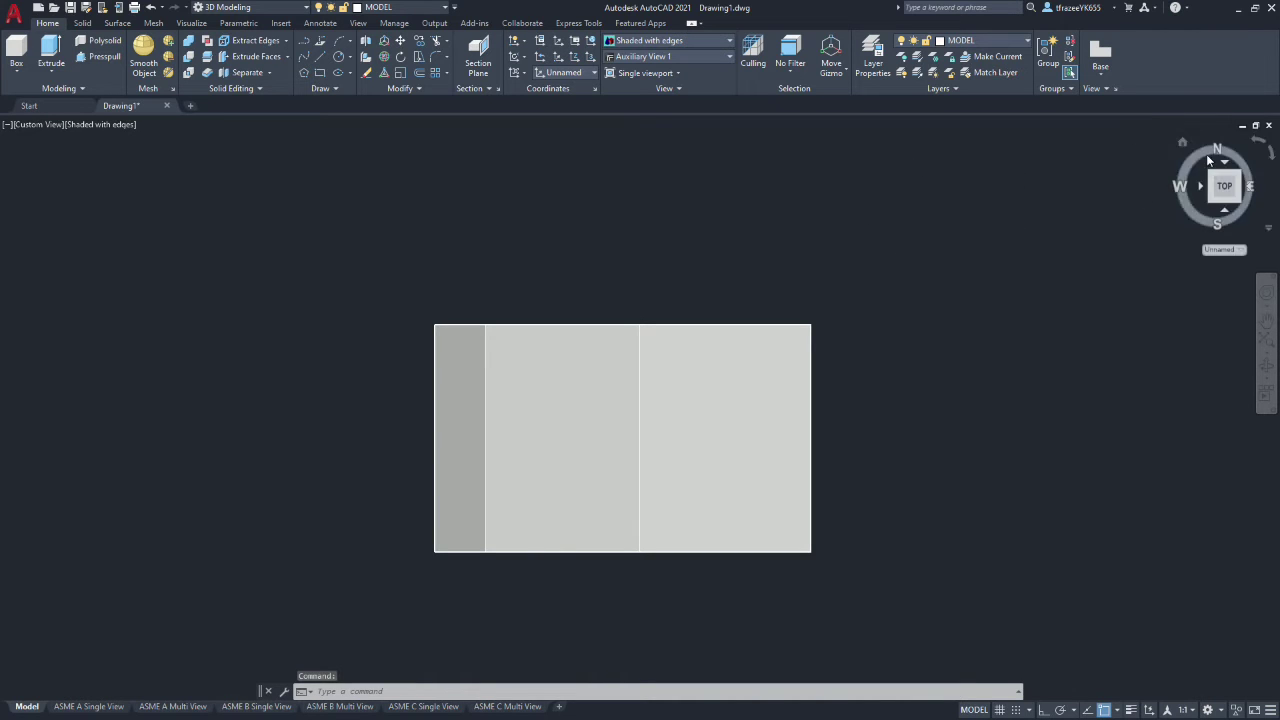
# Rotate the block to a 3D corner view and set Parallel projection.
pyautogui.click(1229, 210)
pyautogui.rightClick(1230, 215)
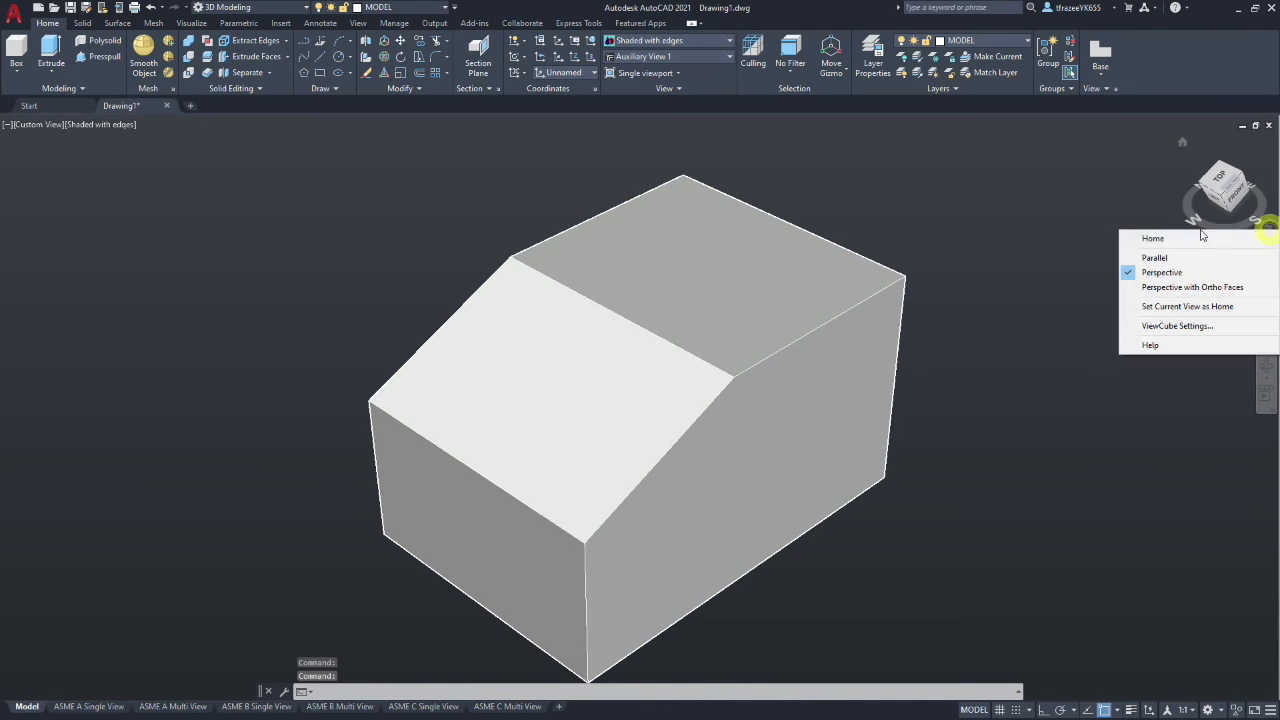
pyautogui.click(1160, 258)
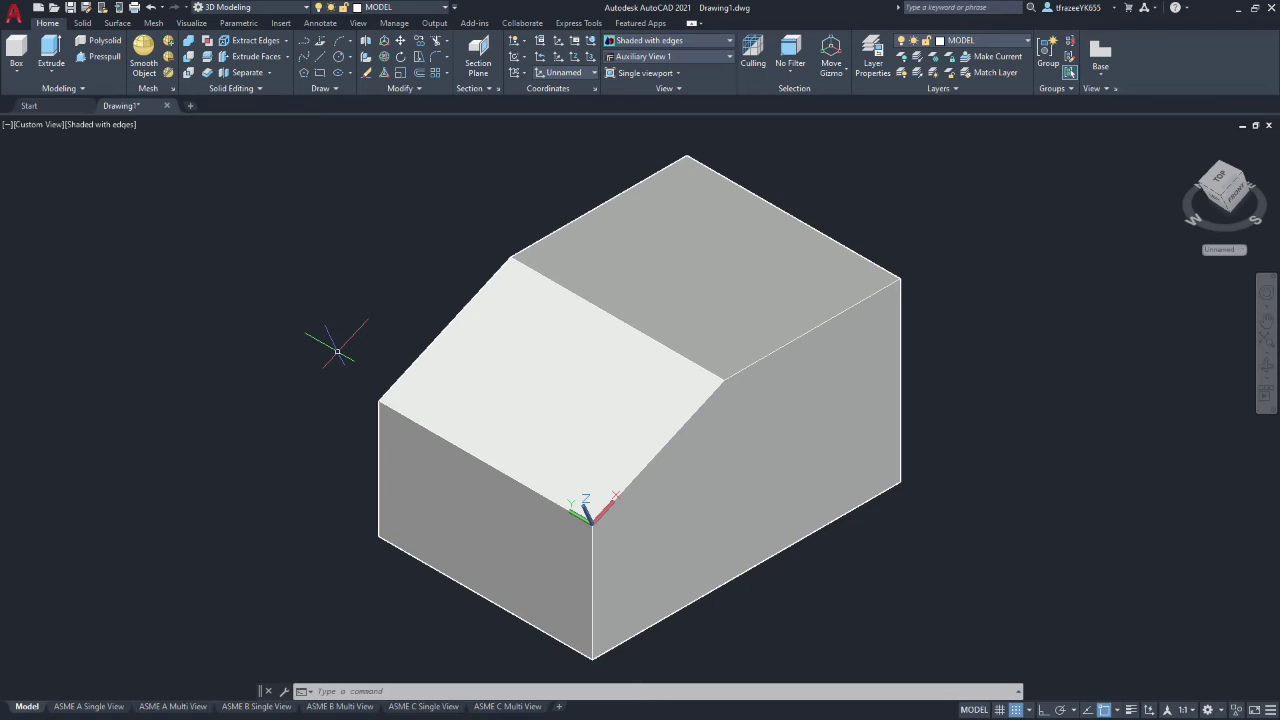
# Zoom the block smaller and show the Viewport Configuration list on the Visualize tab.
pyautogui.scroll(2, 337, 351)
pyautogui.scroll(-5, 337, 351)
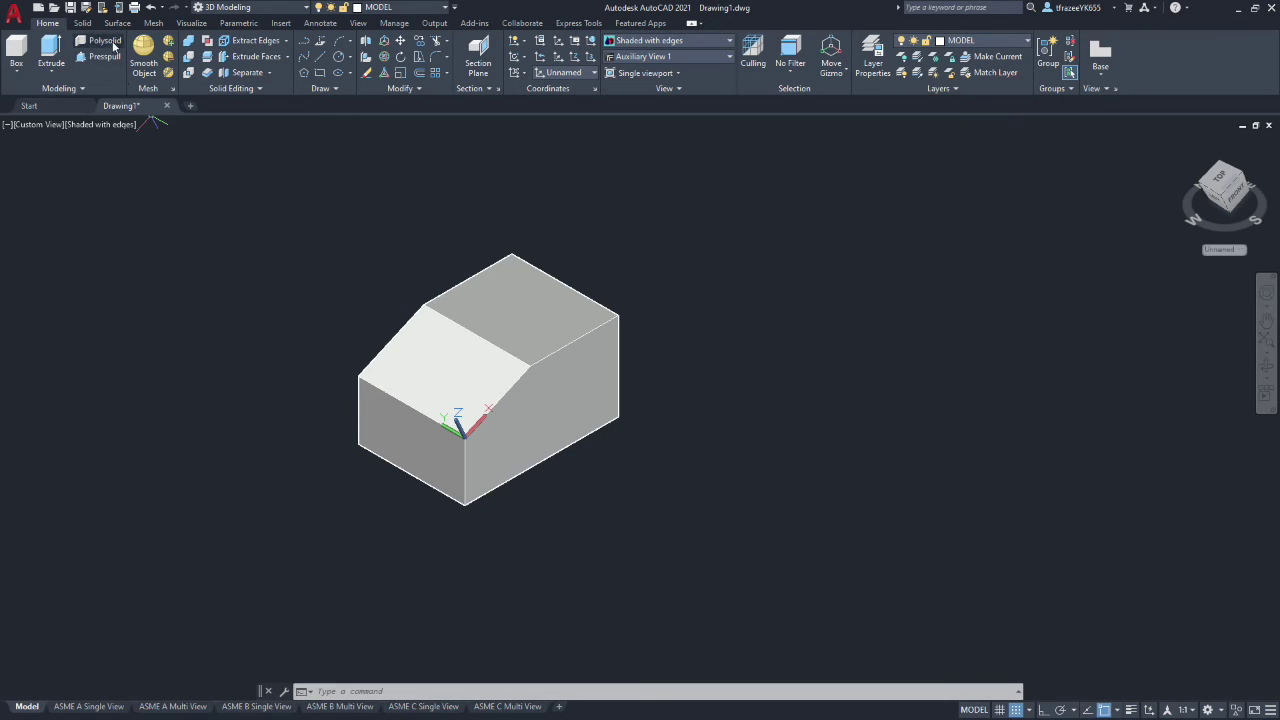
pyautogui.click(188, 24)
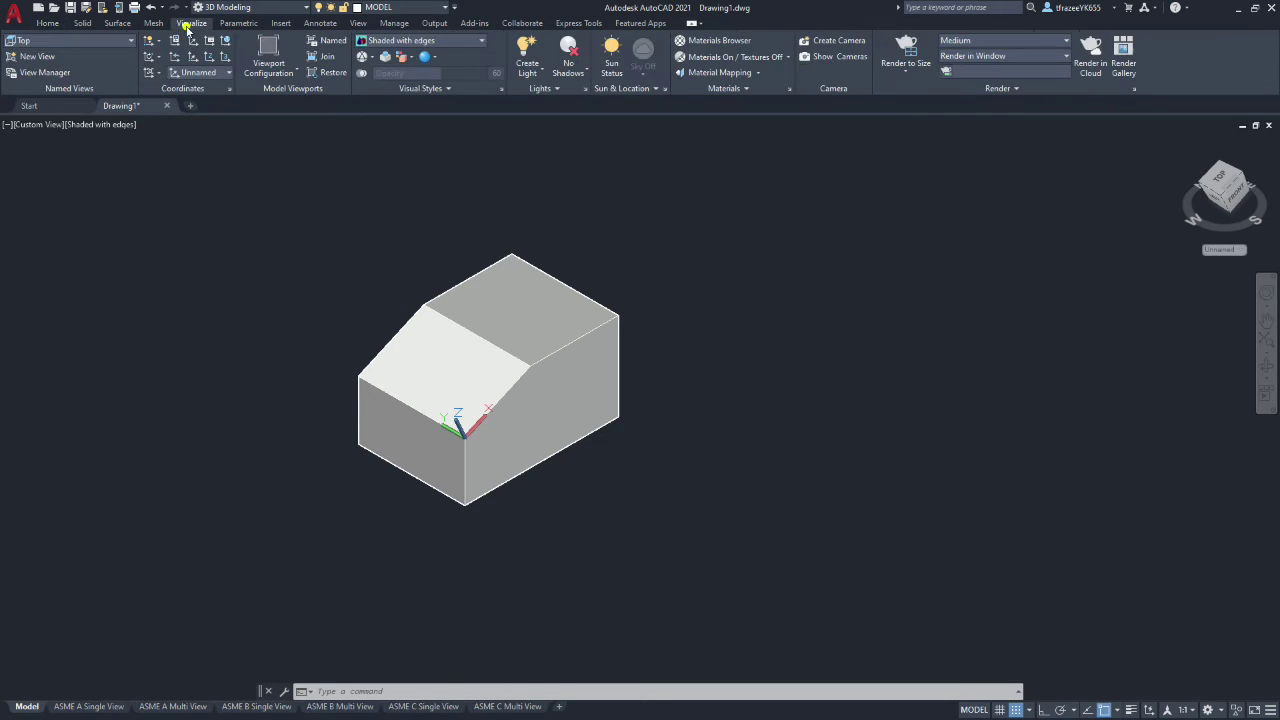
pyautogui.click(296, 73)
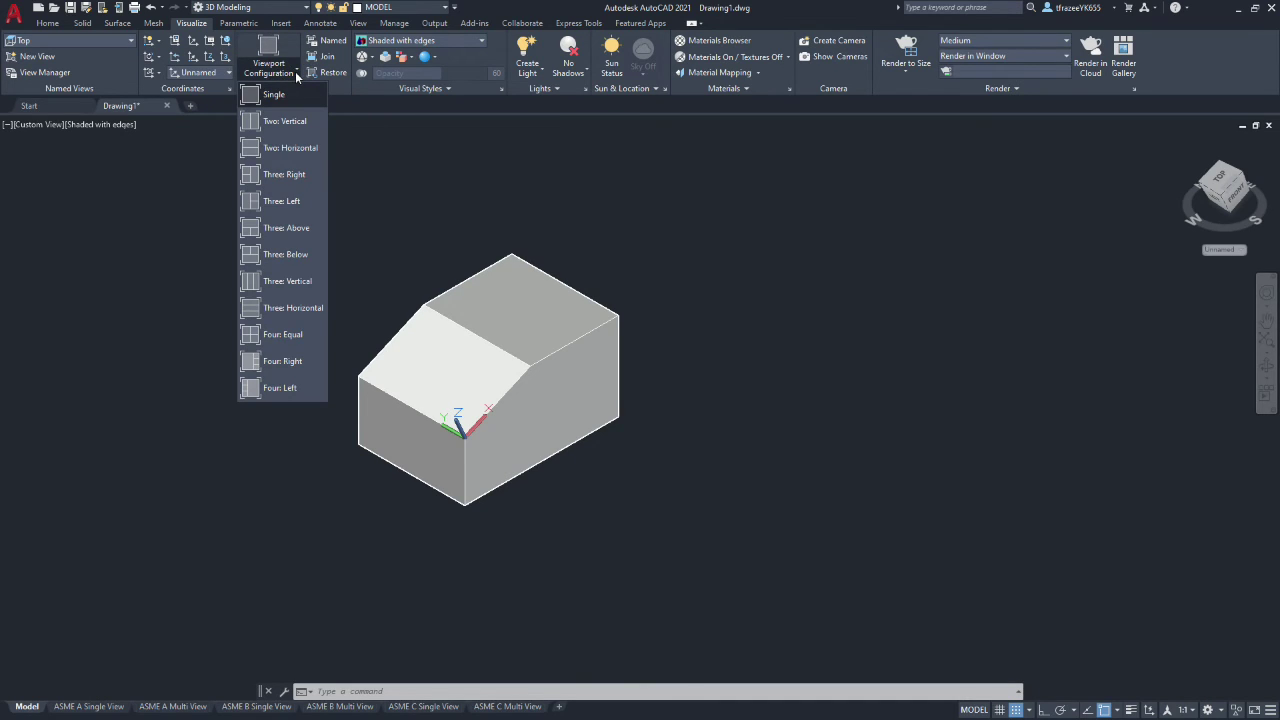
# Tile model space as Two: Vertical viewports.
pyautogui.click(279, 123)
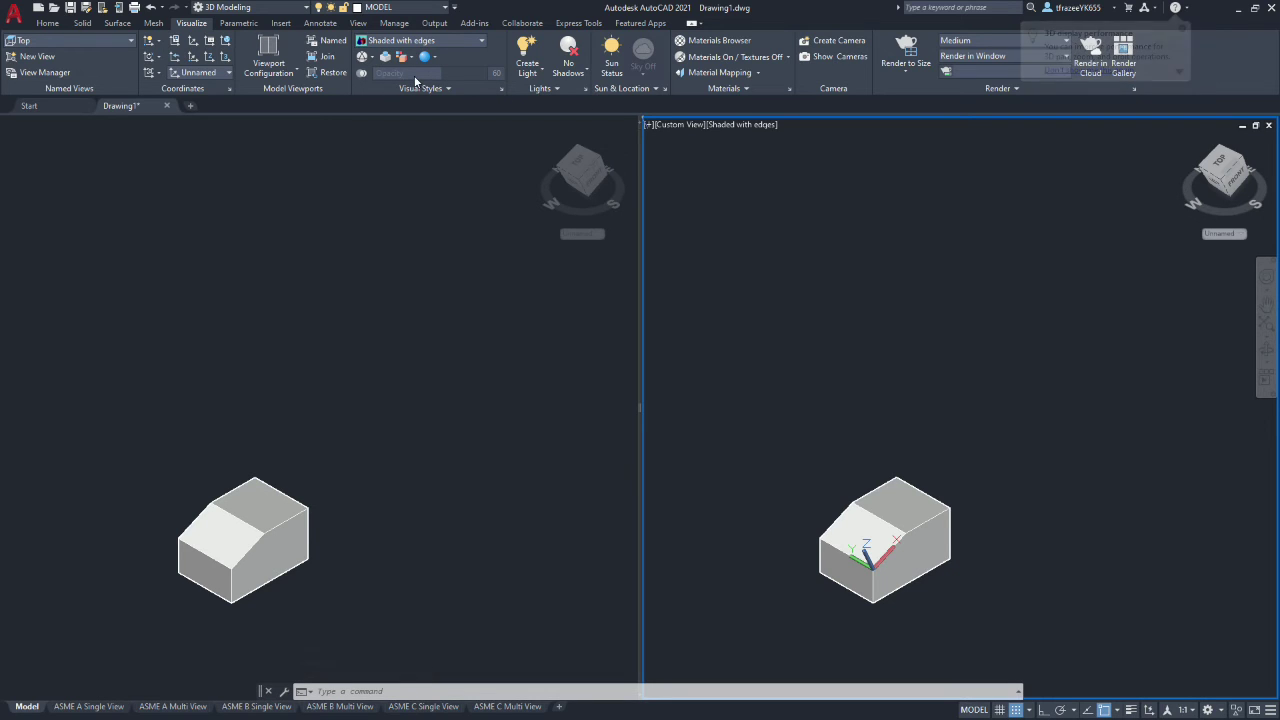
pyautogui.click(47, 23)
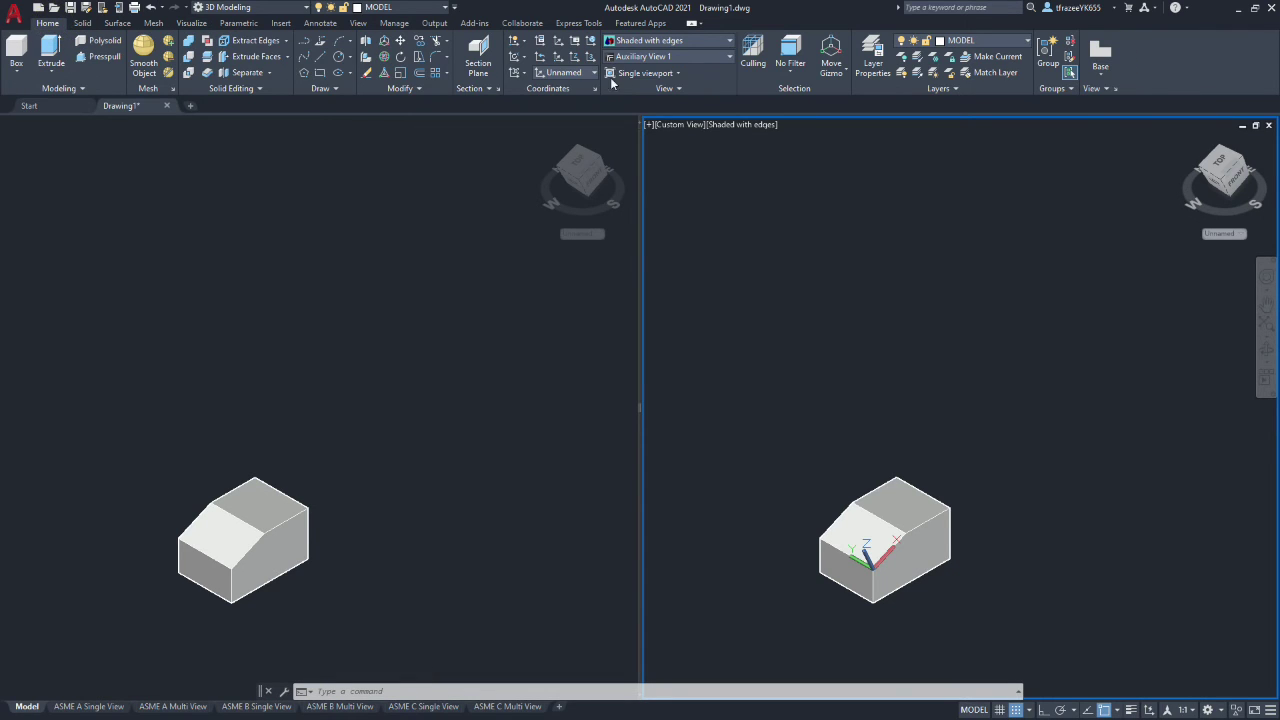
# Restore Auxiliary View 1 in the right viewport, then activate and zoom the left viewport.
pyautogui.click(724, 60)
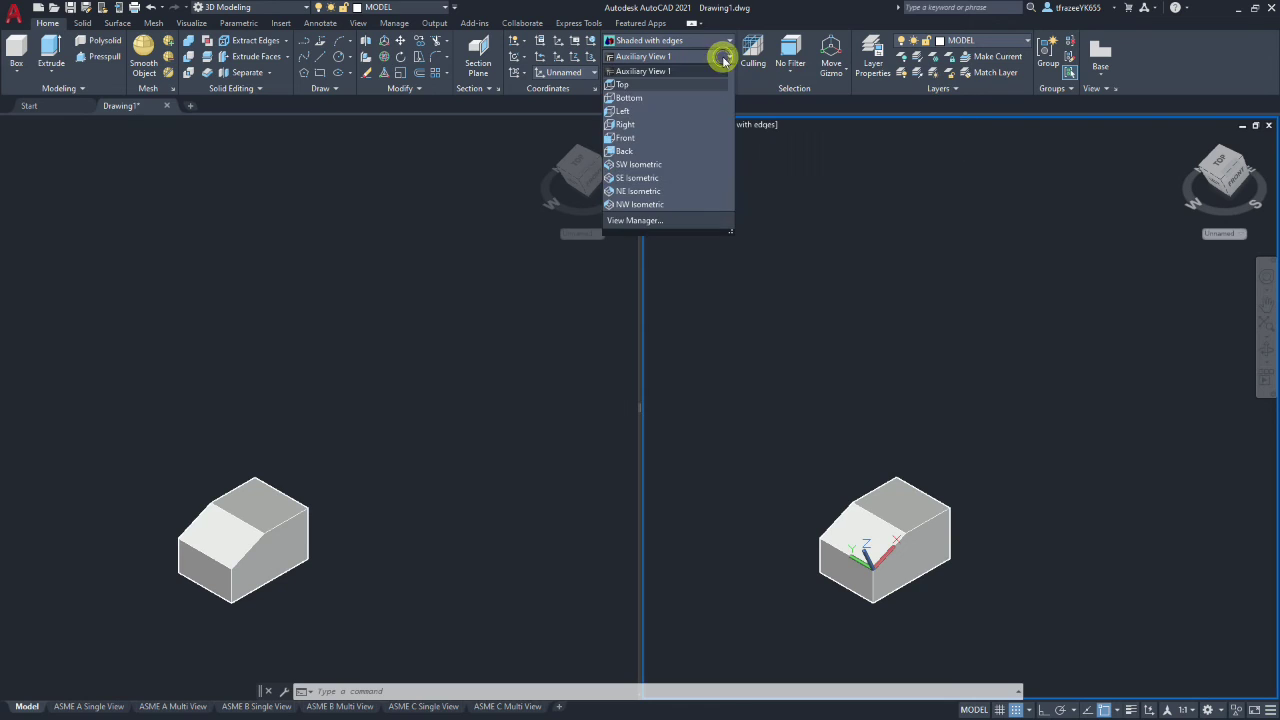
pyautogui.click(650, 71)
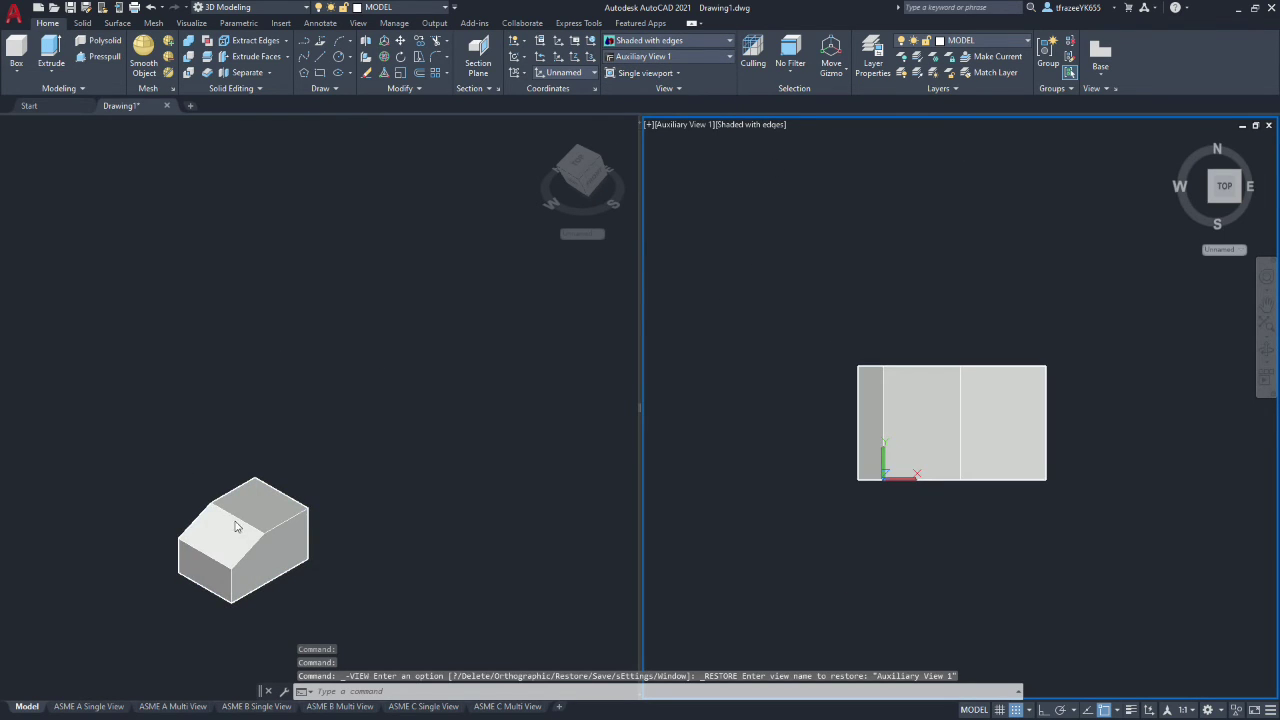
pyautogui.click(280, 436)
pyautogui.scroll(5, 238, 570)
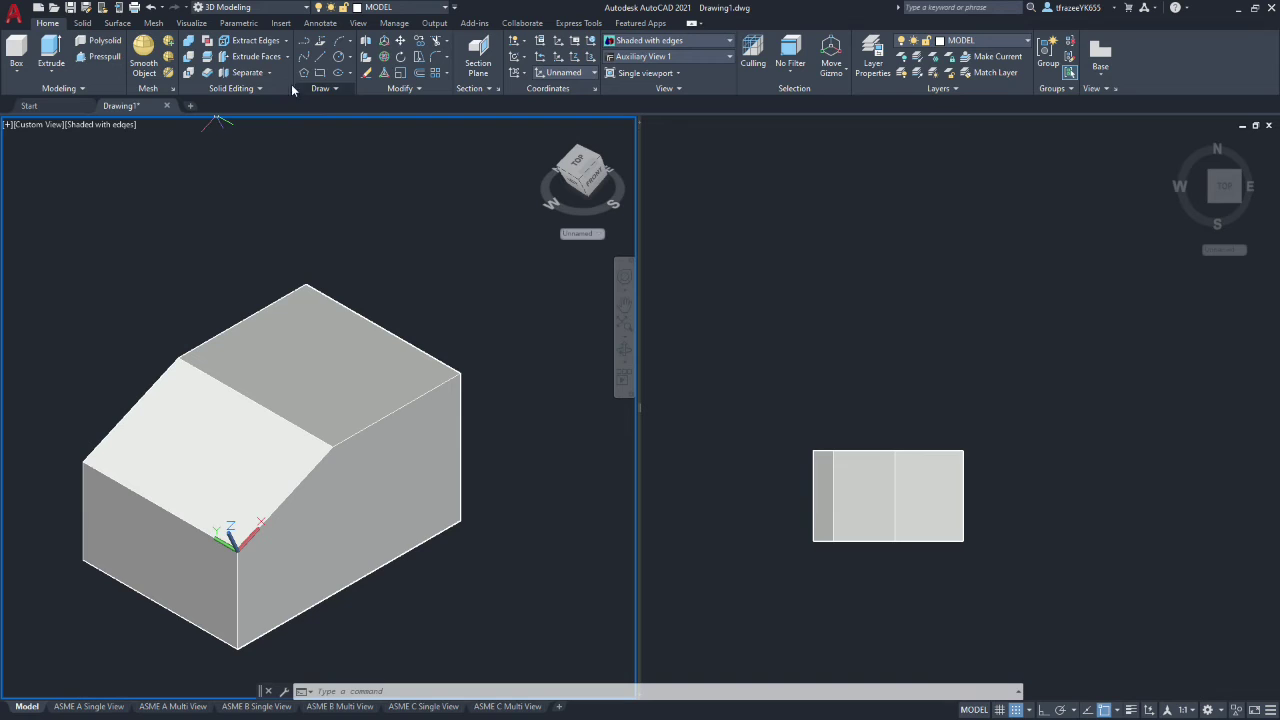
# Change the tiled viewport layout to Three: Right.
pyautogui.click(191, 23)
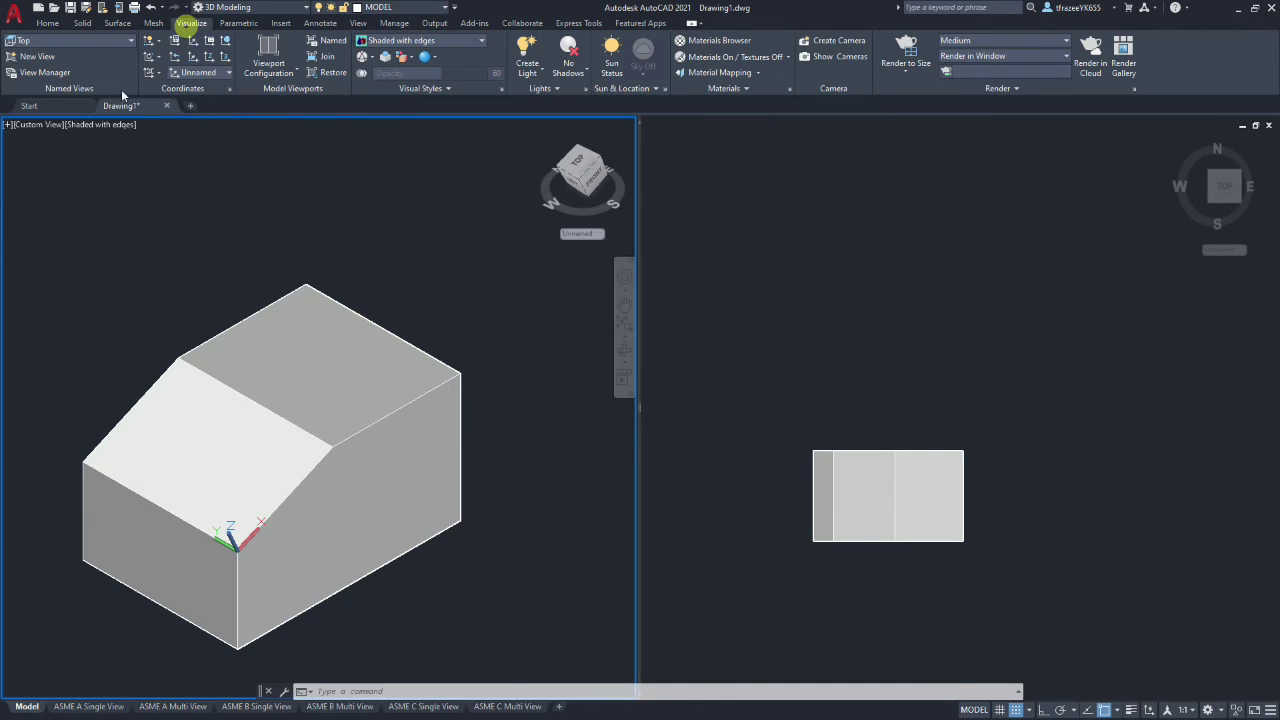
pyautogui.click(296, 73)
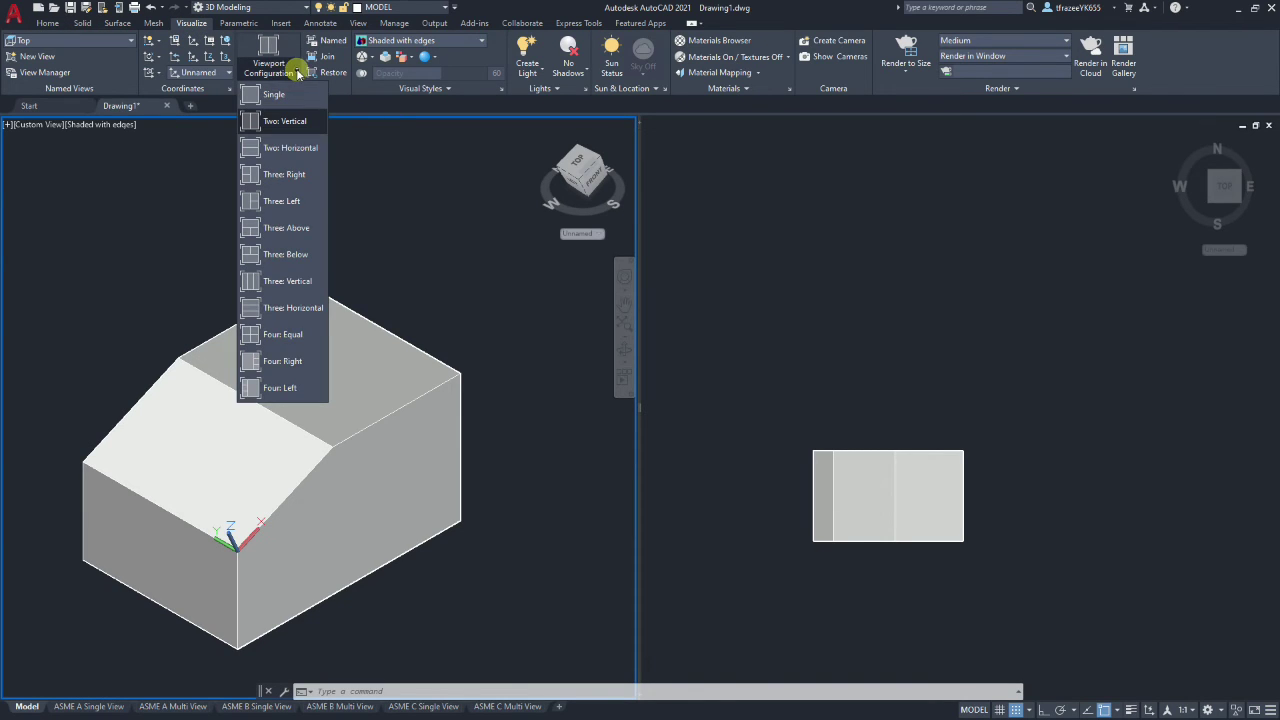
pyautogui.click(297, 180)
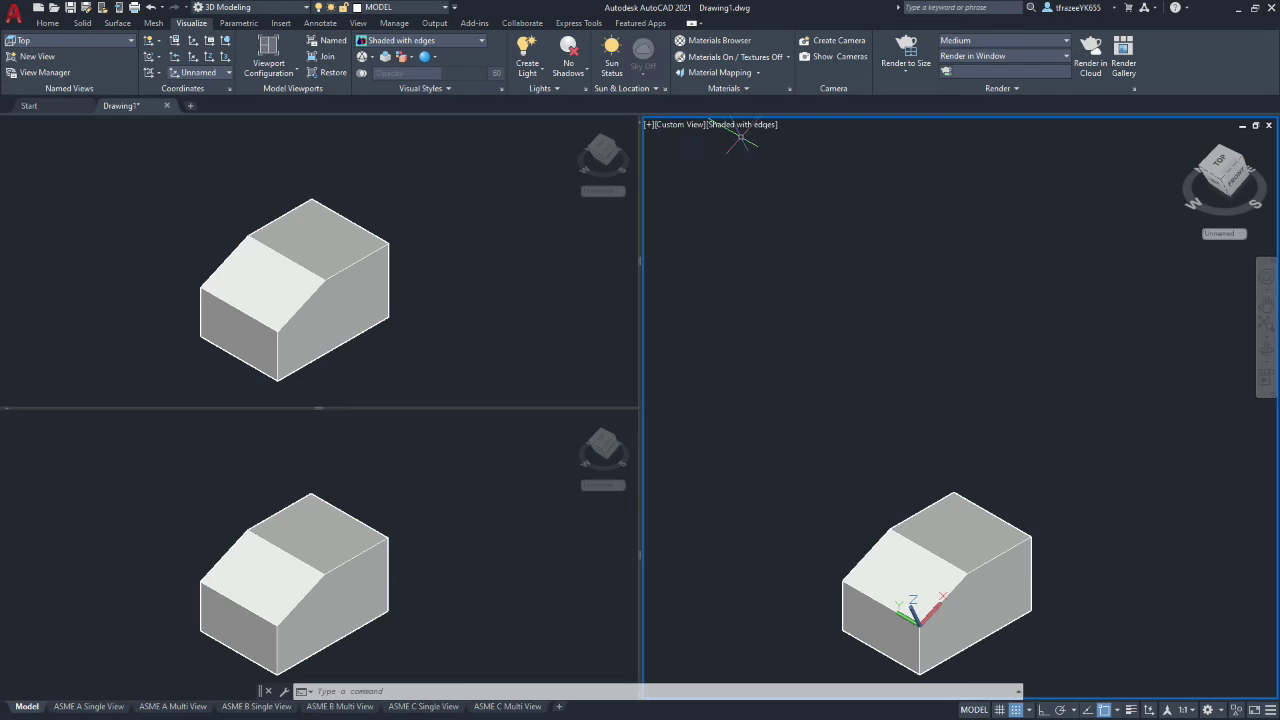
pyautogui.click(685, 125)
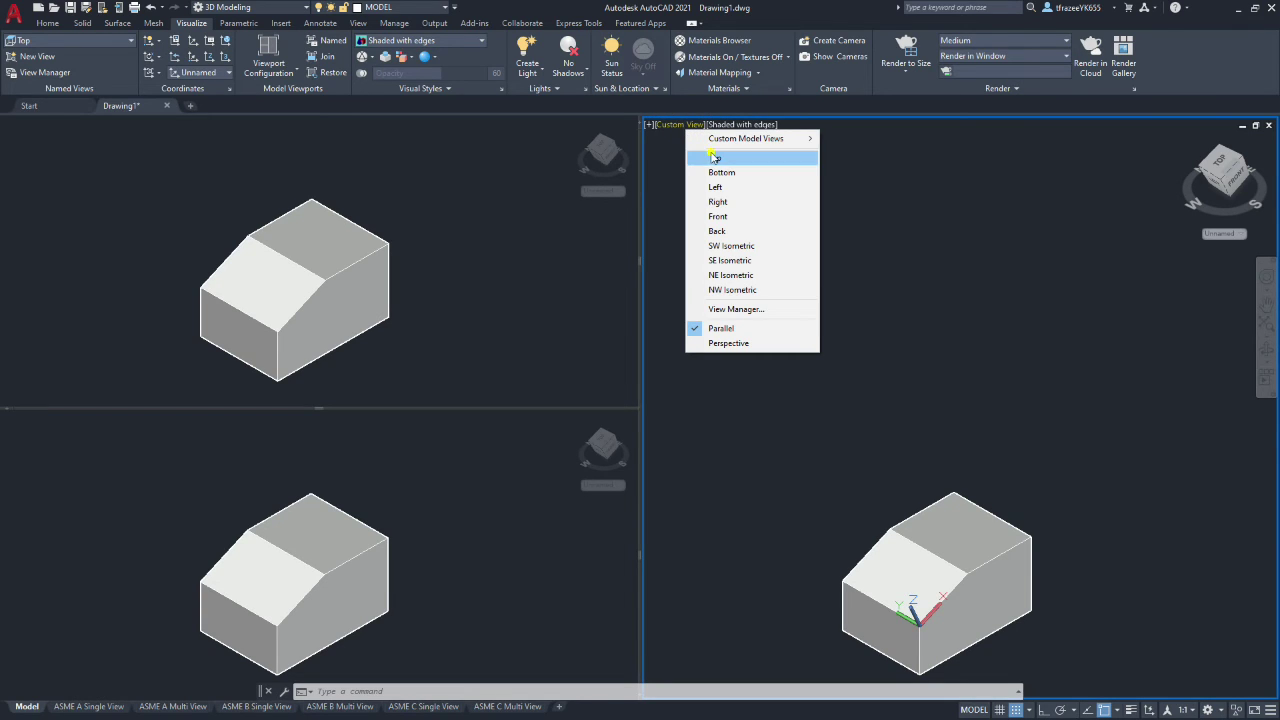
# Set the right viewport to Top and the upper-left viewport to Auxiliary View 1.
pyautogui.click(712, 158)
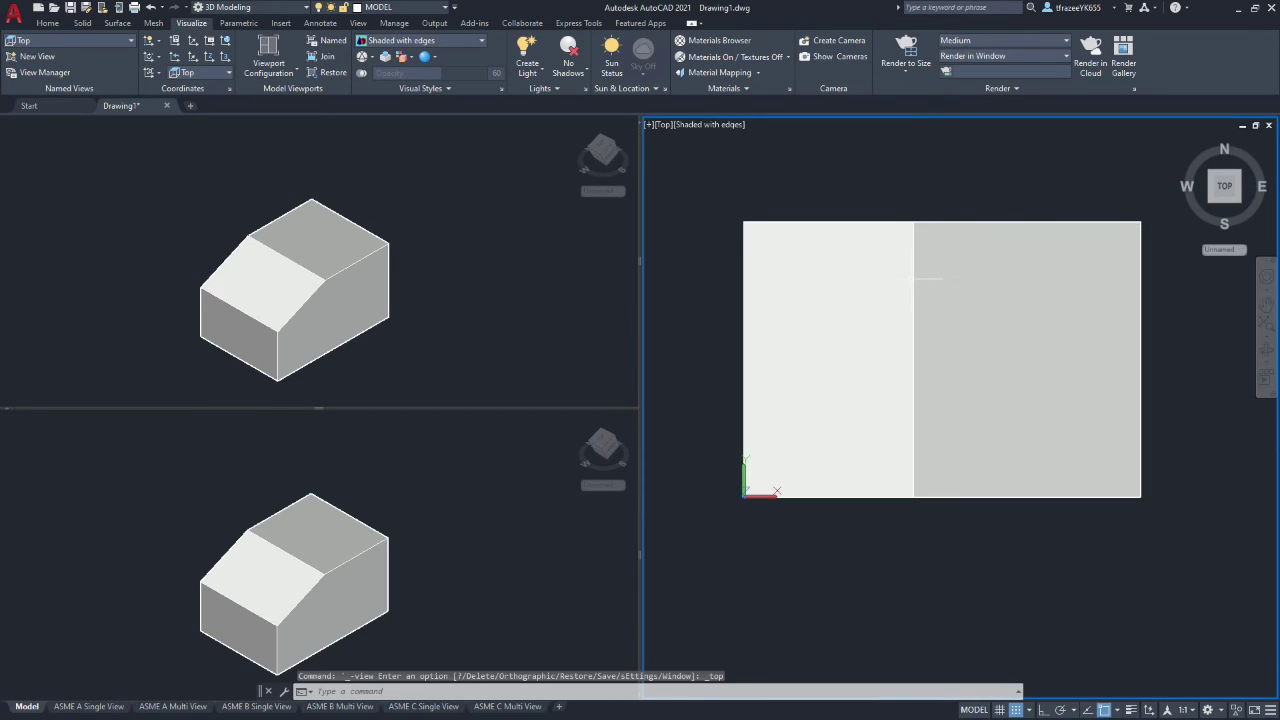
pyautogui.click(519, 207)
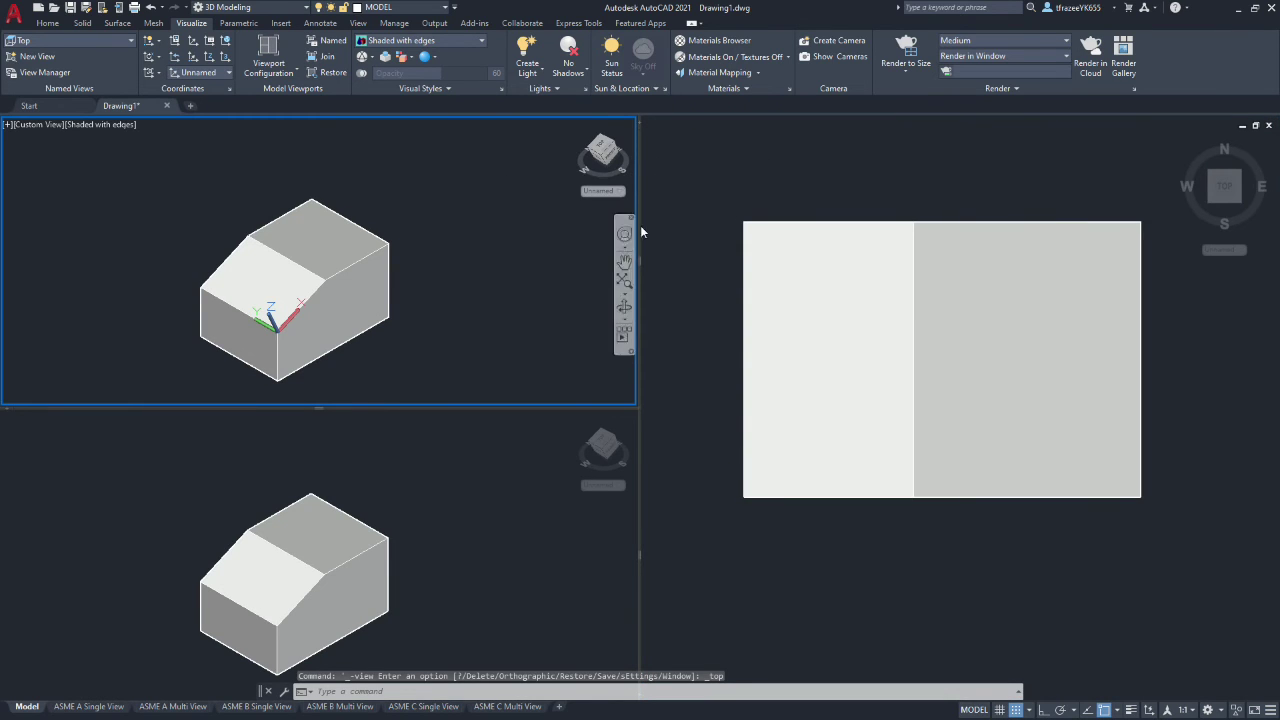
pyautogui.click(40, 124)
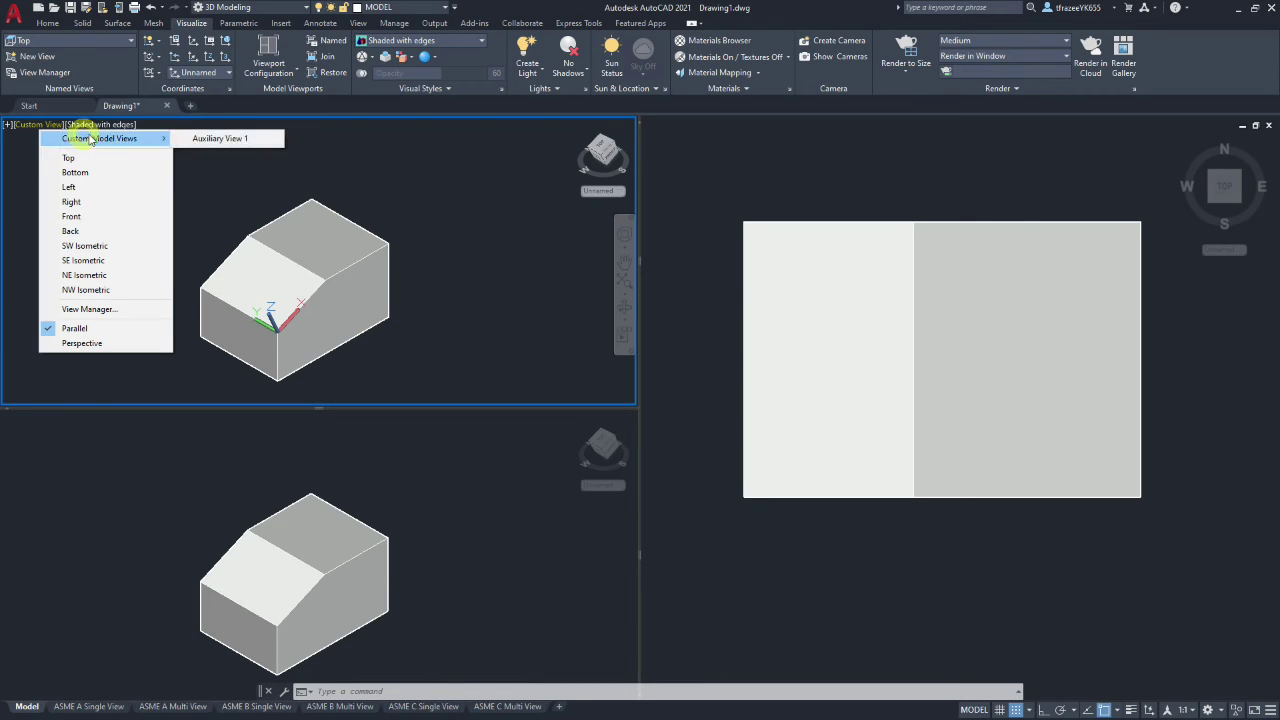
pyautogui.click(220, 138)
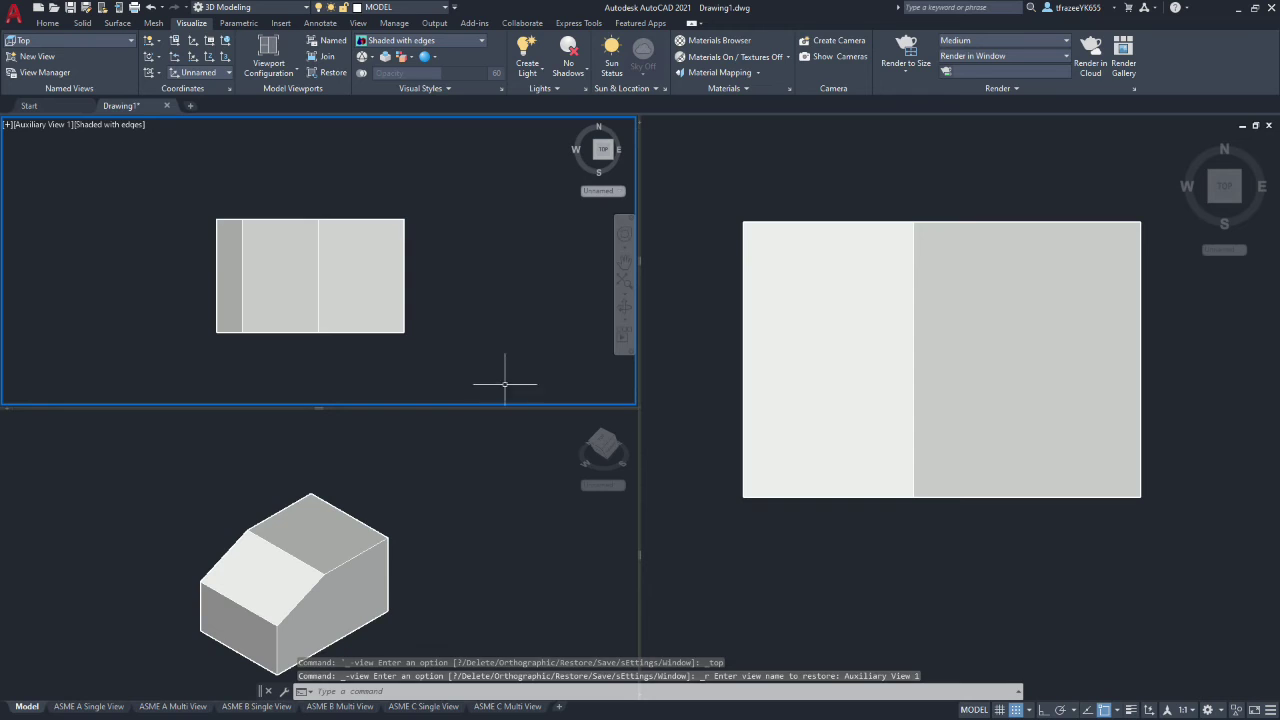
pyautogui.click(528, 520)
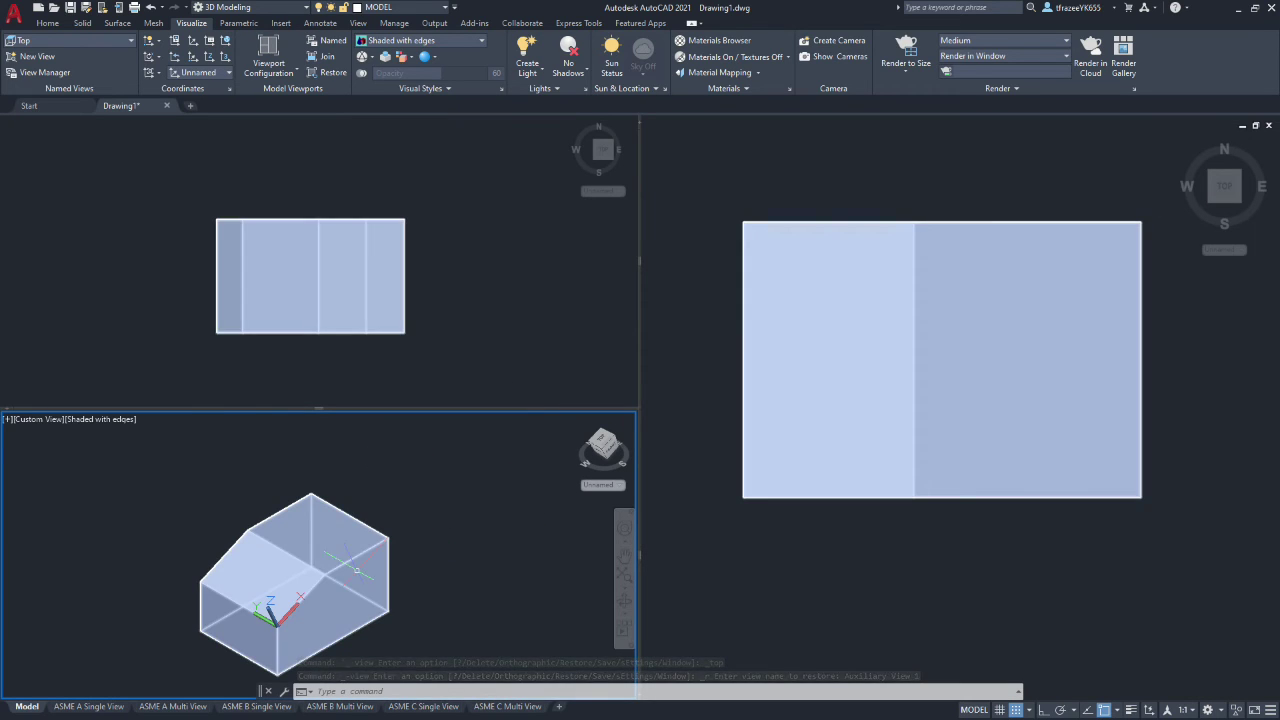
# Undo an accidental X-axis move of the block in the lower-left viewport, restoring its position.
pyautogui.click(328, 548)
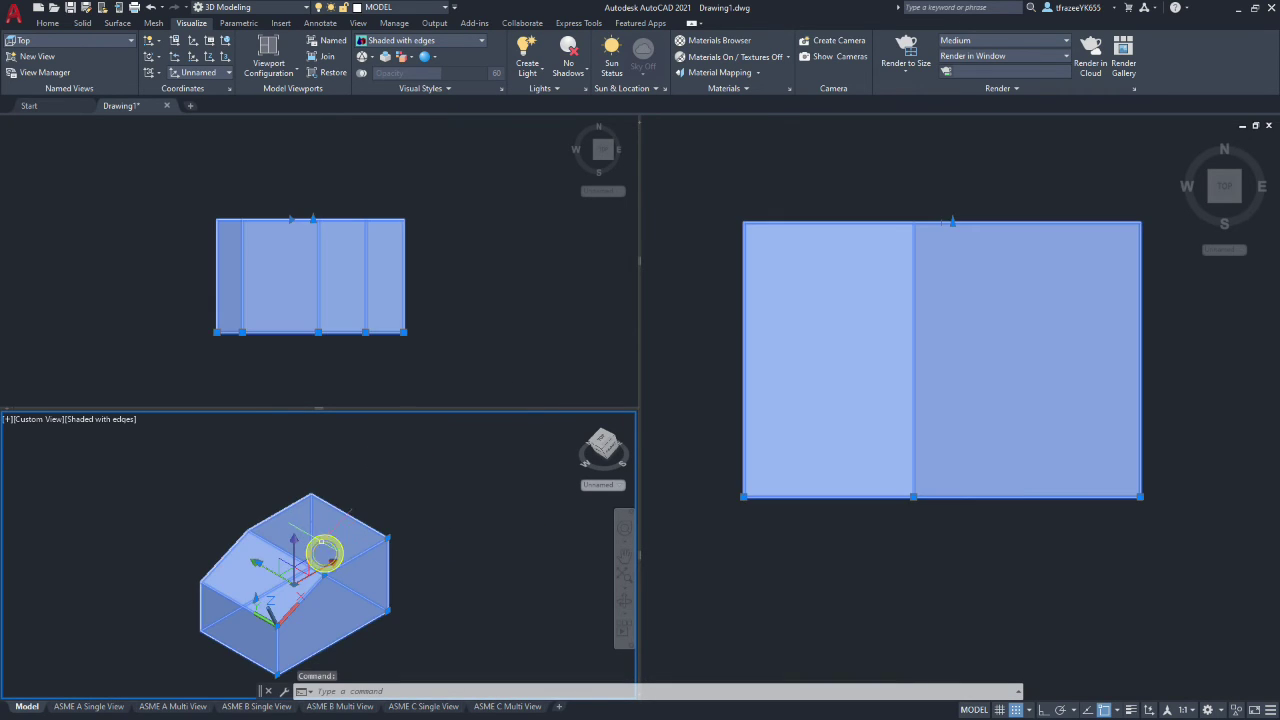
pyautogui.moveTo(338, 548); pyautogui.dragTo(350, 525, button='middle')
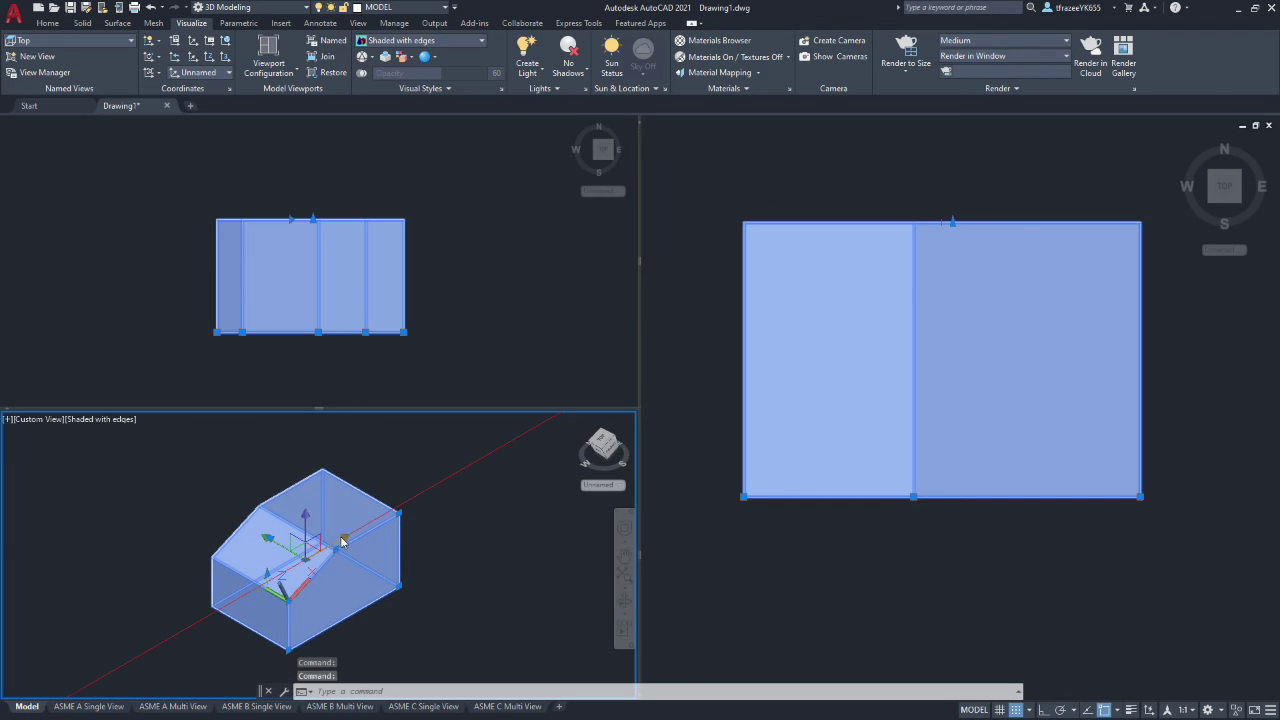
pyautogui.click(337, 531)
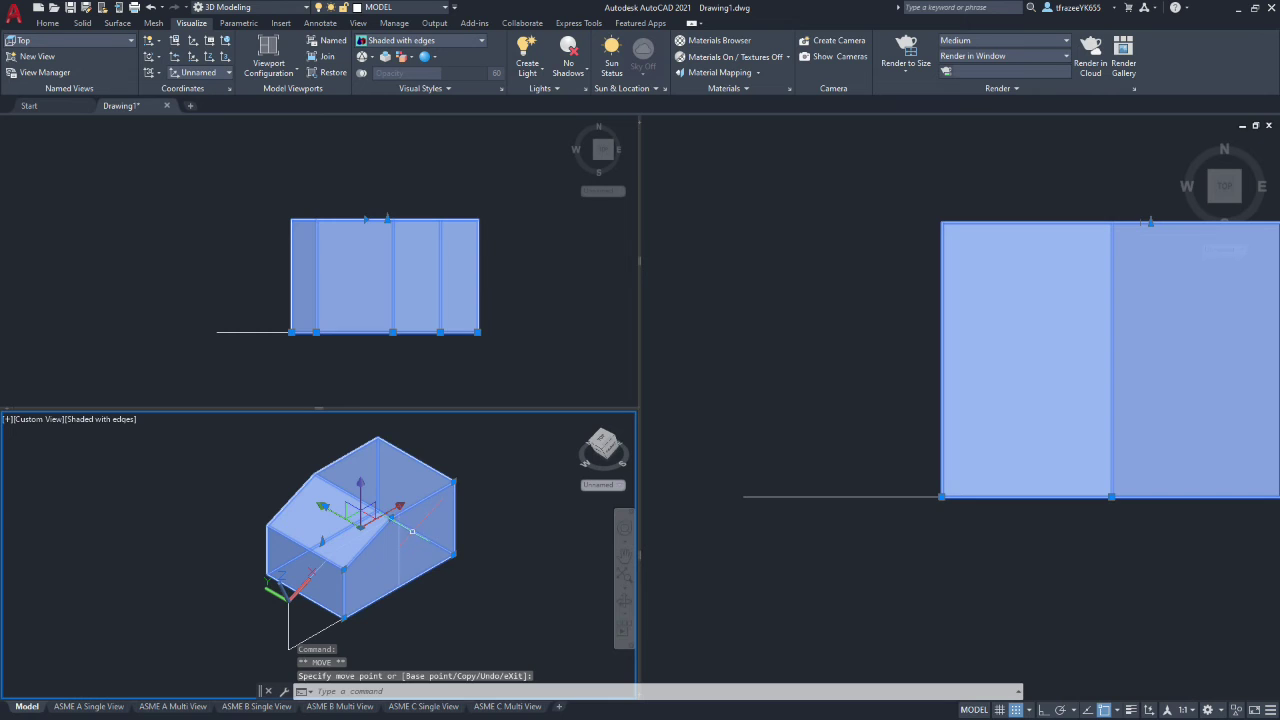
pyautogui.press('Escape')
pyautogui.keyDown('shift'); pyautogui.moveTo(407, 538); pyautogui.dragTo(384, 577, button='middle'); pyautogui.keyUp('shift')
pyautogui.press('Escape')
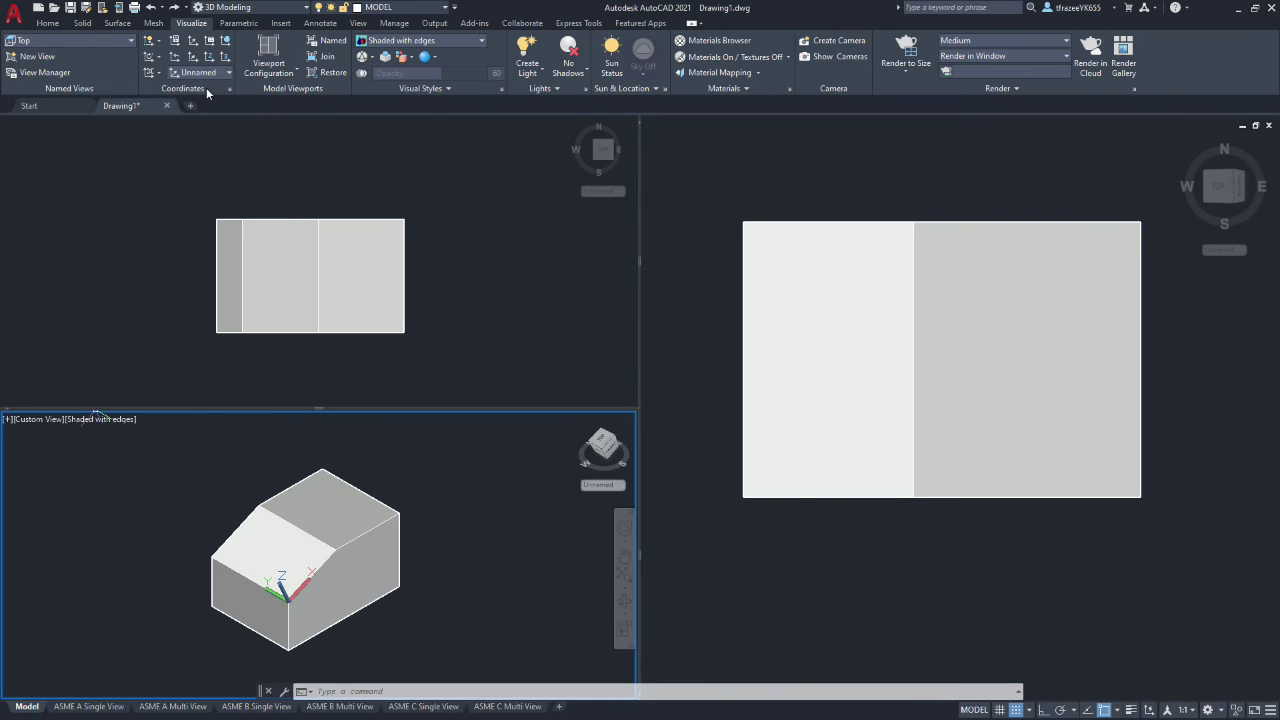
pyautogui.click(295, 72)
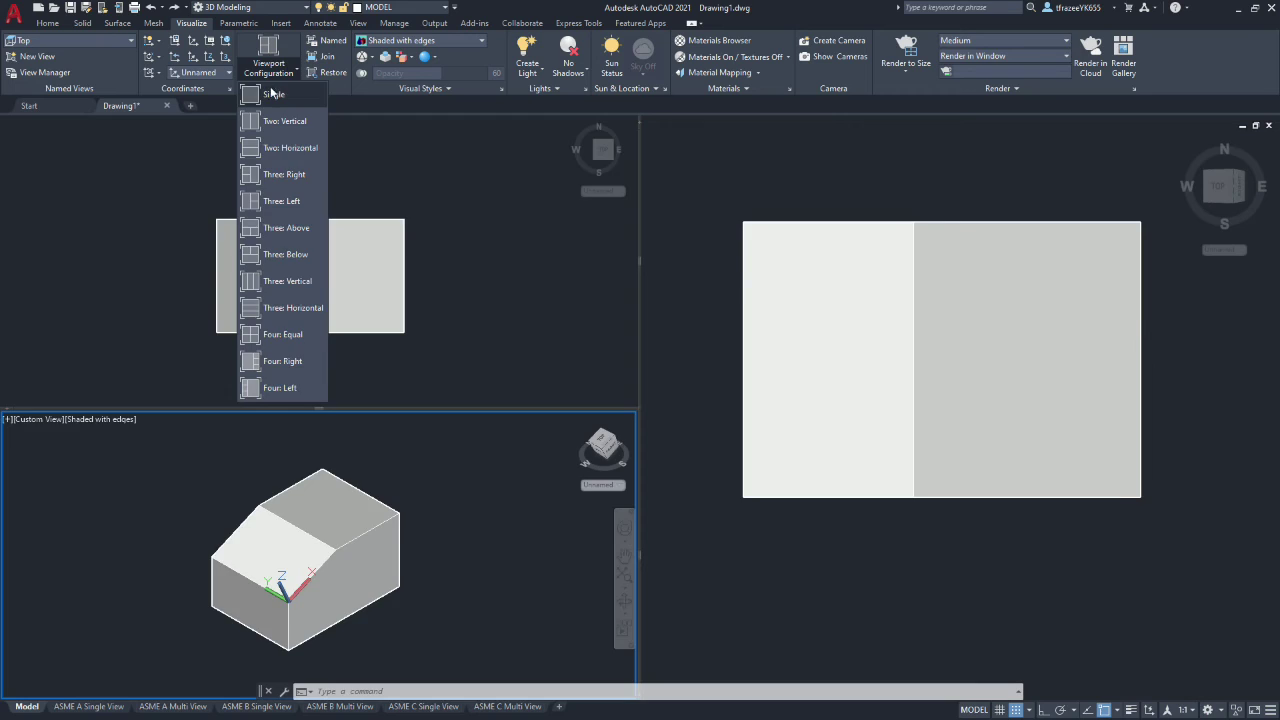
# Switch model space to the Single viewport configuration, leaving one shaded view of the block.
pyautogui.click(270, 93)
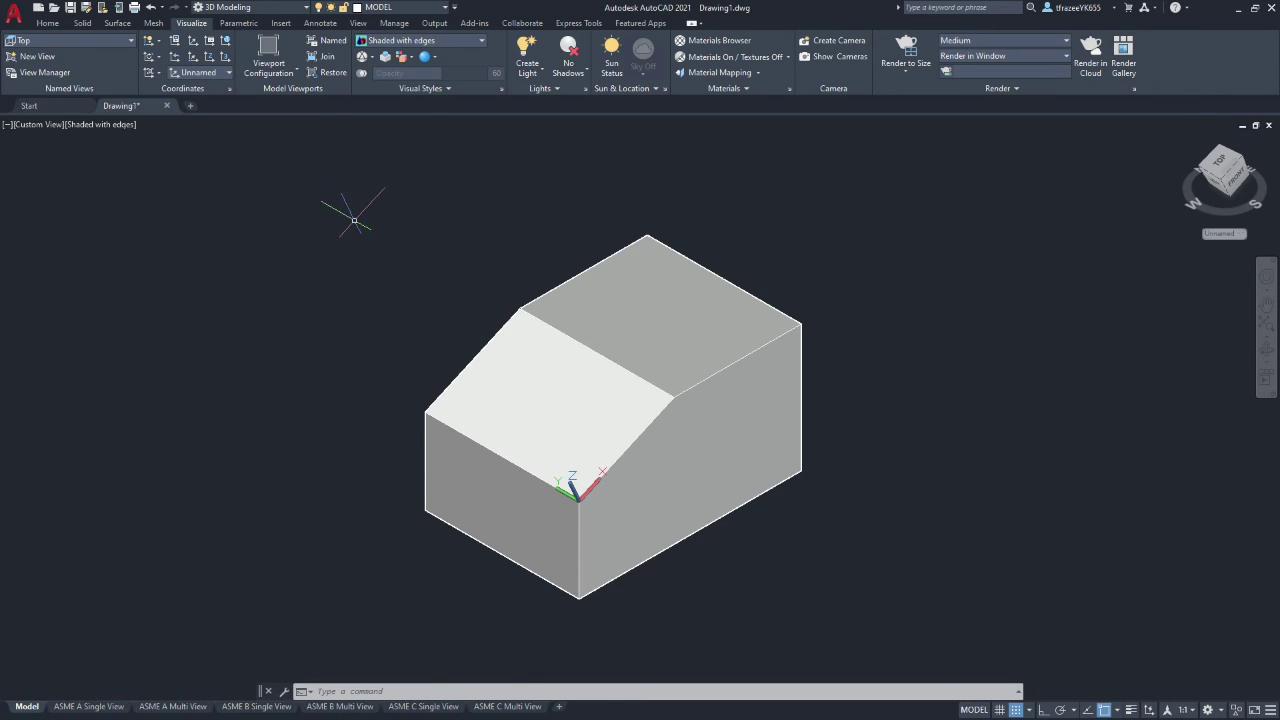
pyautogui.click(333, 41)
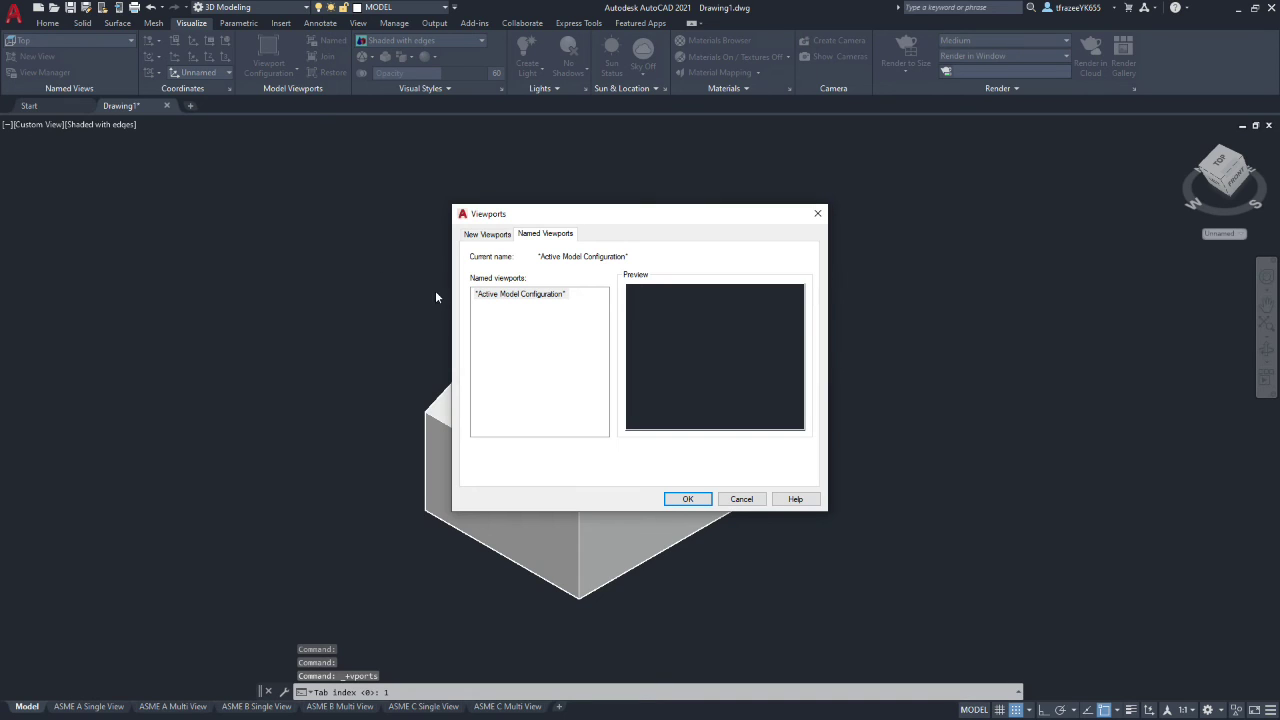
# Create a new viewport configuration named 'My Configuration' with a 3D setup and four-viewport layout.
pyautogui.click(482, 235)
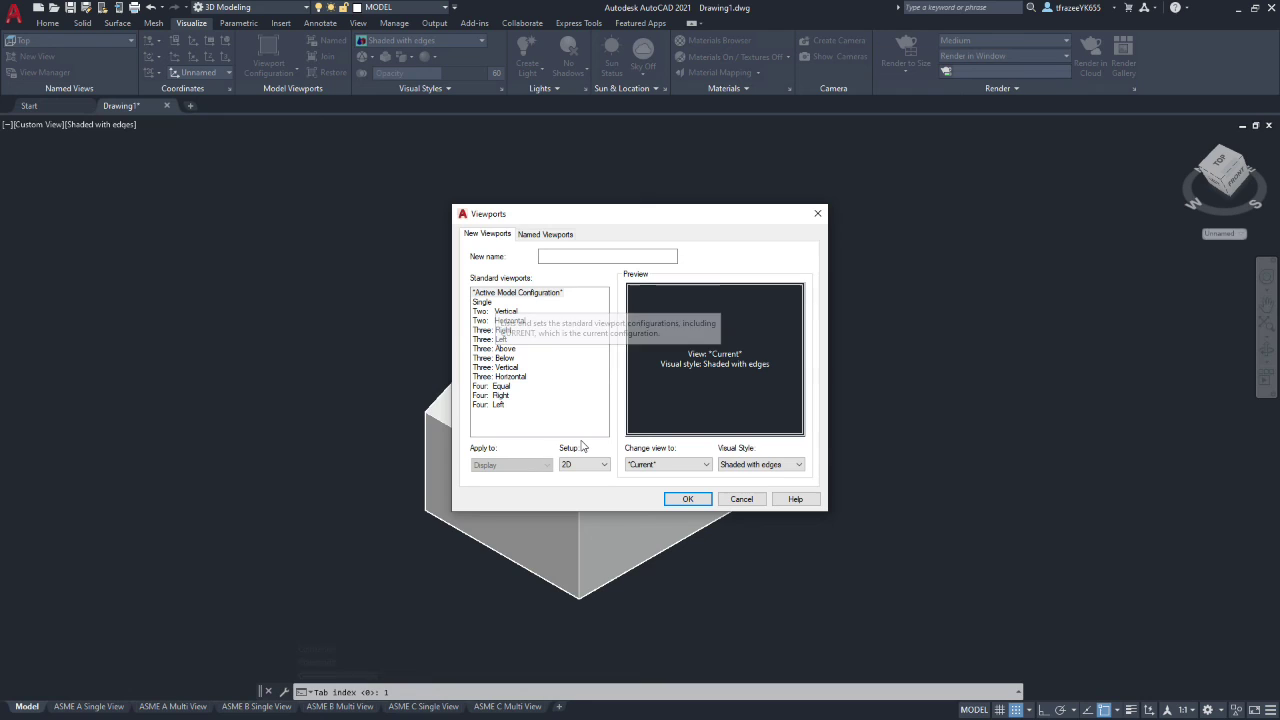
pyautogui.click(582, 256)
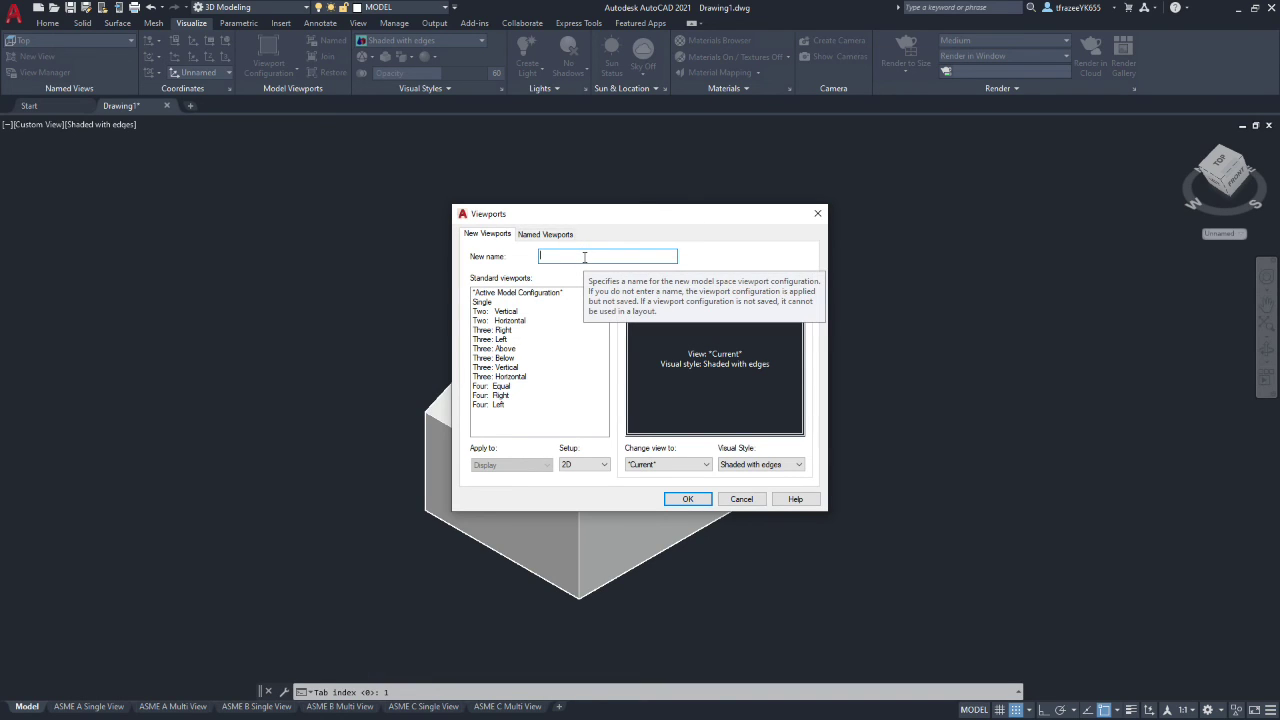
pyautogui.write('My Configuration')
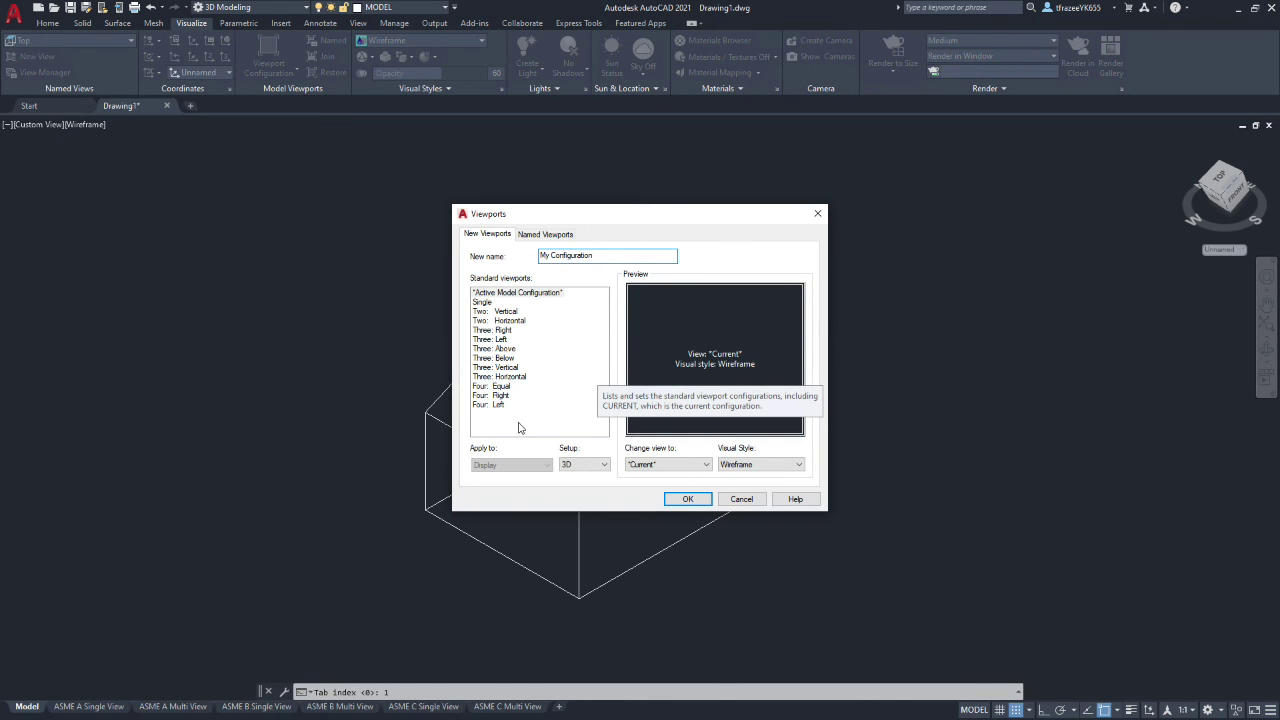
pyautogui.click(518, 395)
# Use Four: Equal and set the top-right pane to Auxiliary View 1 with Hidden visual style.
pyautogui.click(502, 386)
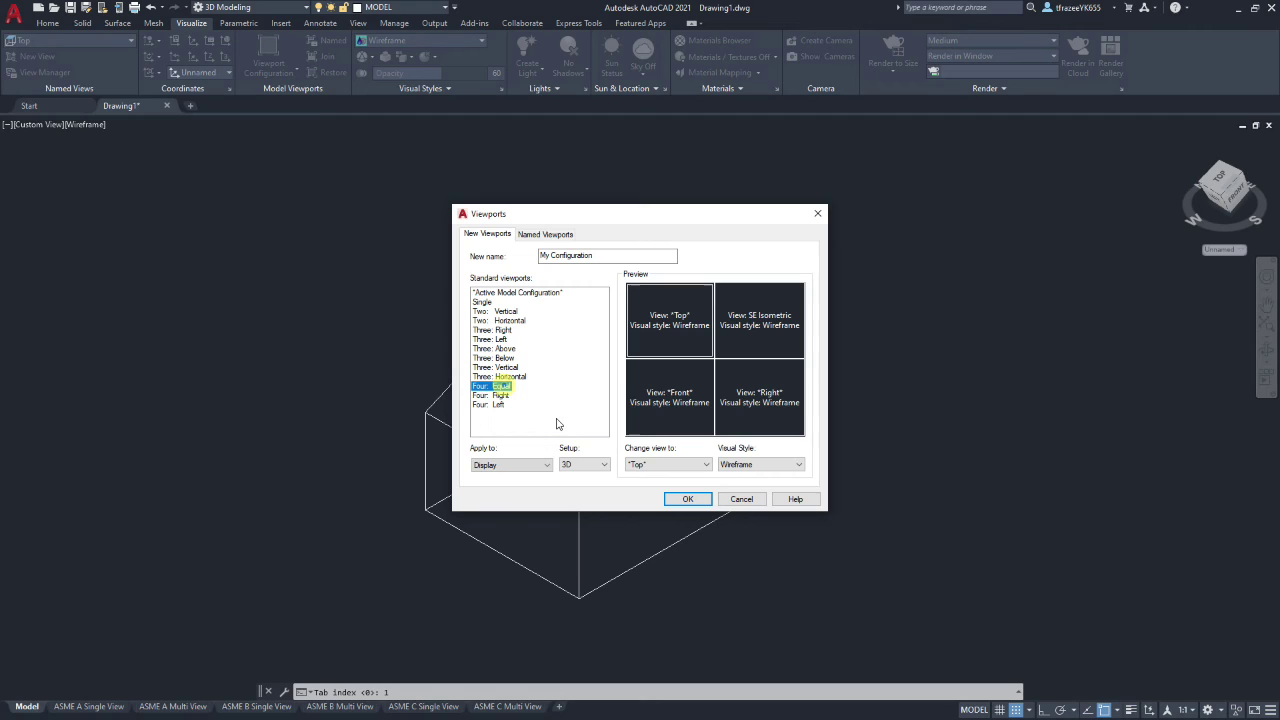
pyautogui.click(770, 327)
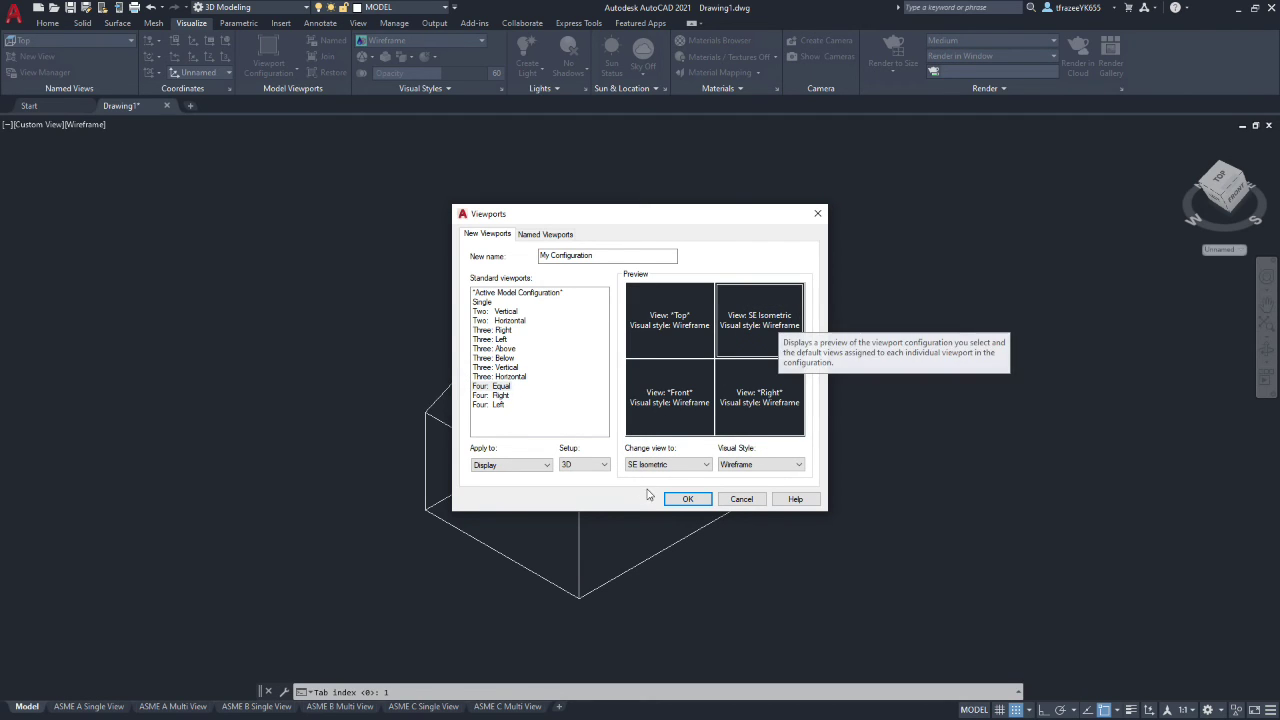
pyautogui.click(705, 465)
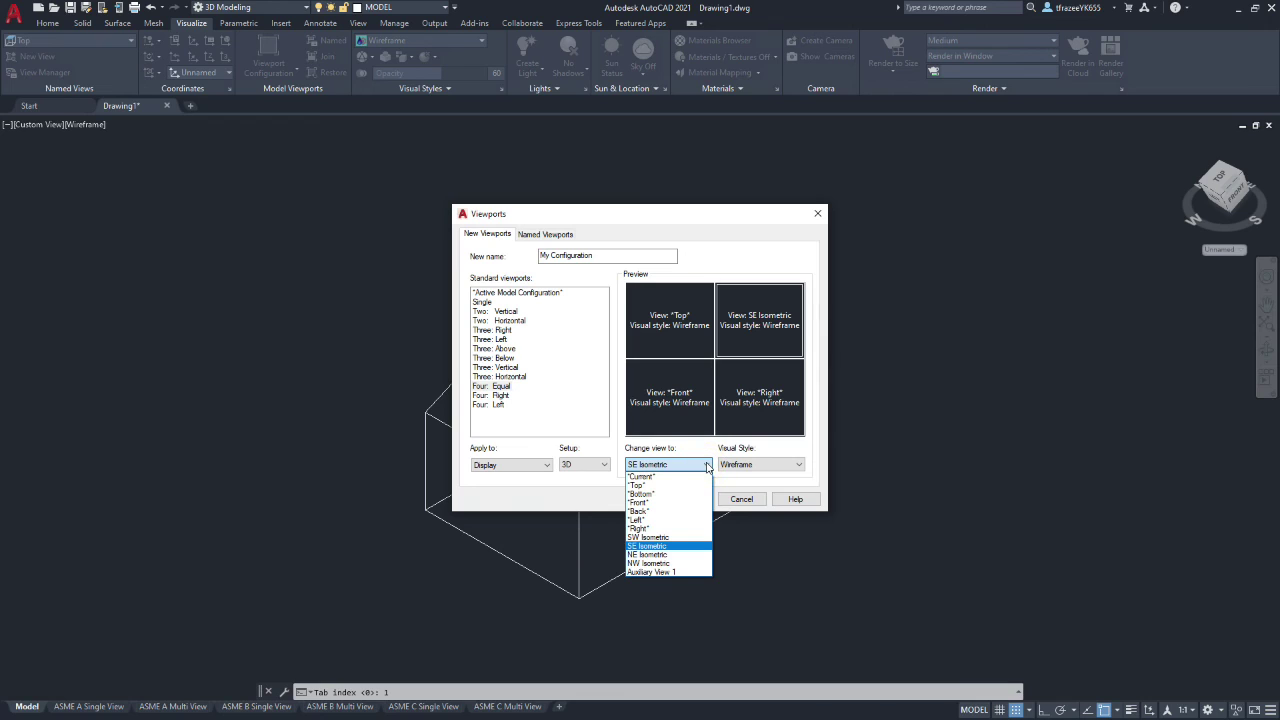
pyautogui.click(651, 571)
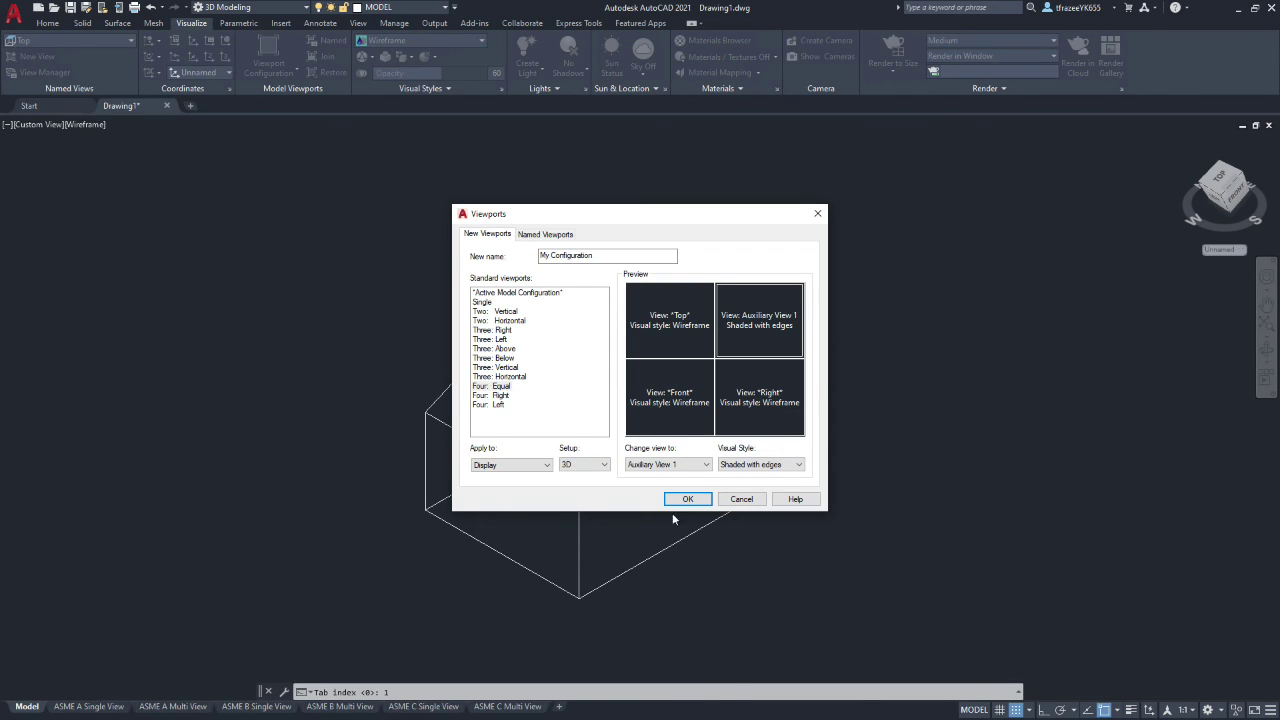
pyautogui.click(799, 464)
pyautogui.click(799, 464)
pyautogui.click(799, 465)
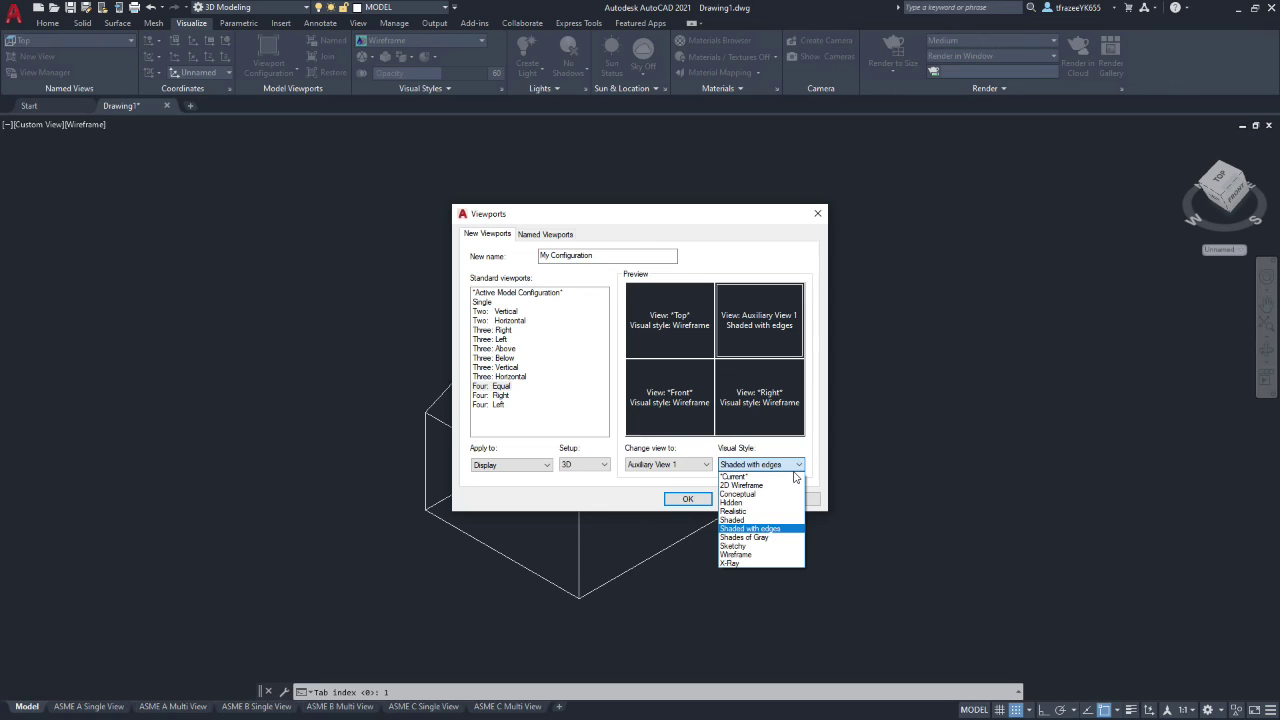
pyautogui.click(742, 503)
# Check the Top, Front and Right panes, then apply the My Configuration layout.
pyautogui.click(703, 345)
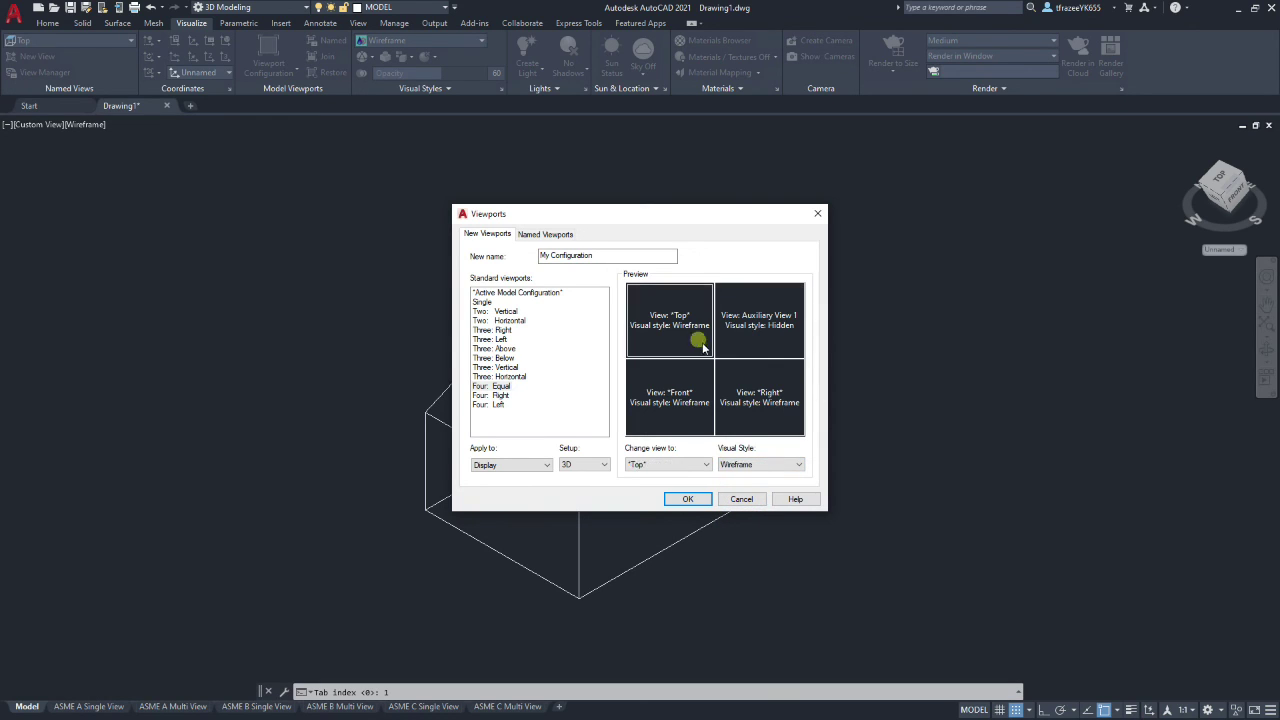
pyautogui.click(678, 422)
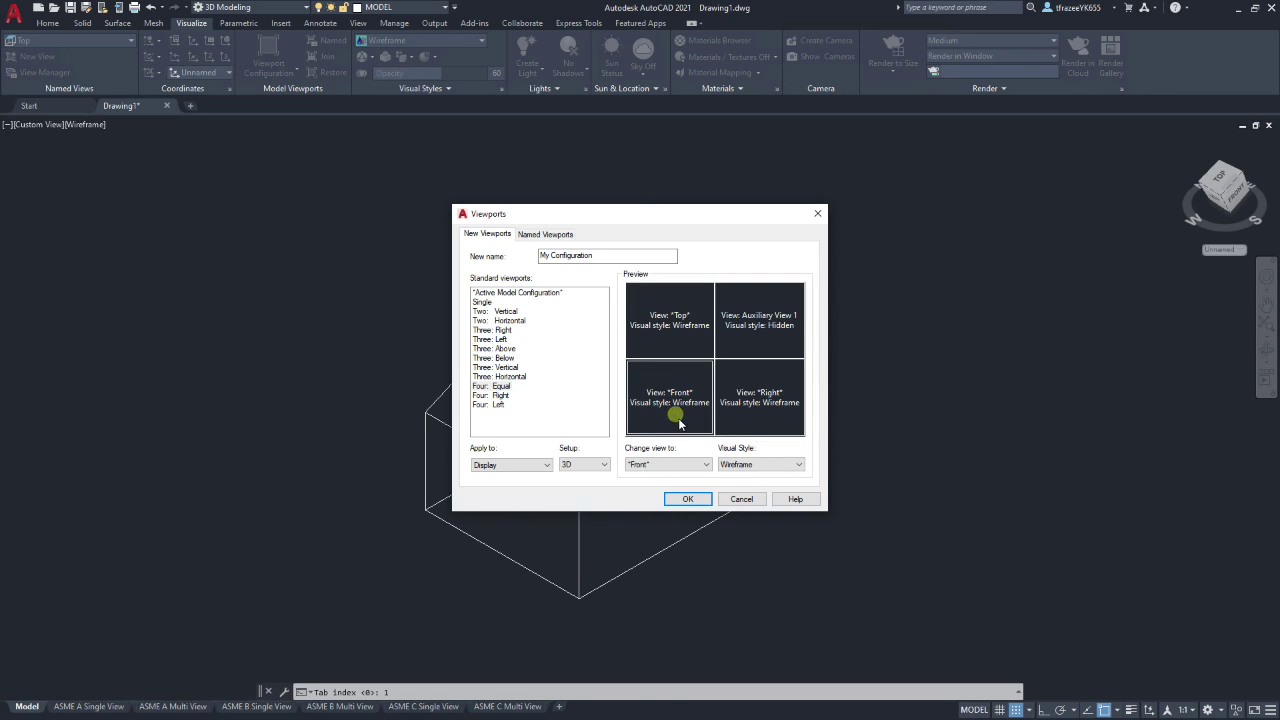
pyautogui.click(783, 418)
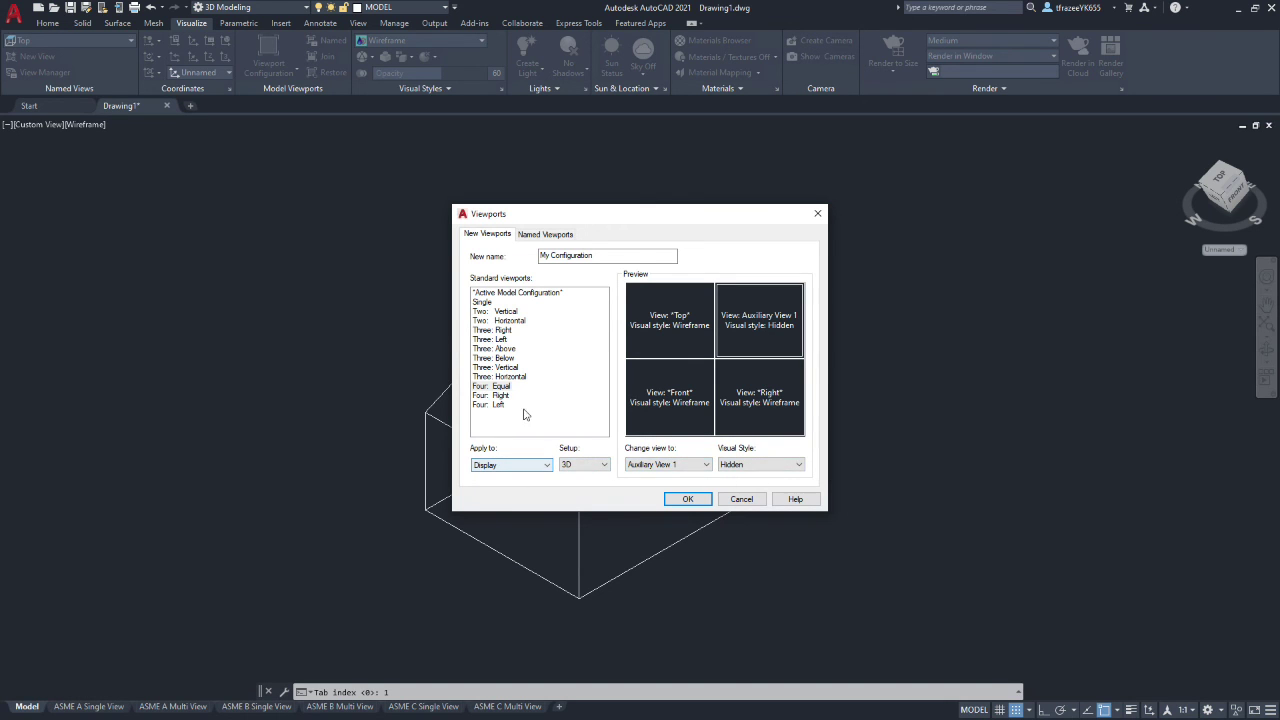
pyautogui.click(688, 499)
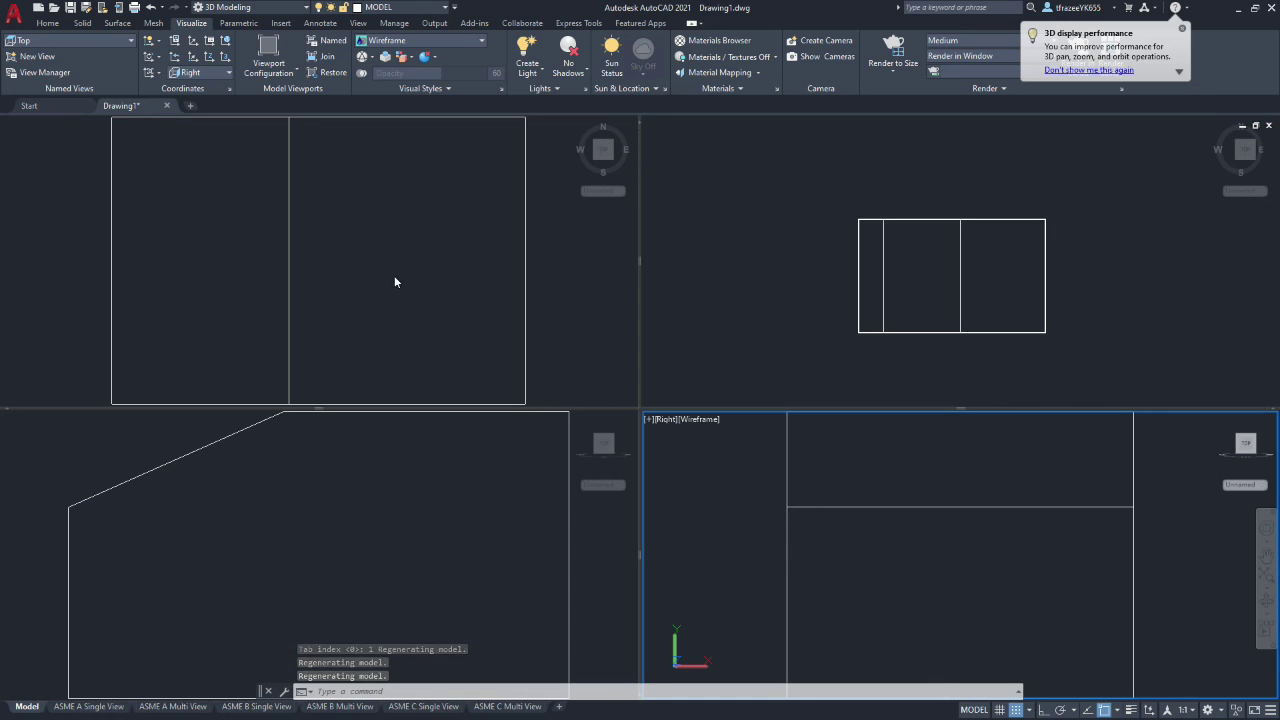
# Make the Front and Top viewports current, then drag the vertical boundary to split off a fifth viewport.
pyautogui.click(446, 497)
pyautogui.click(404, 302)
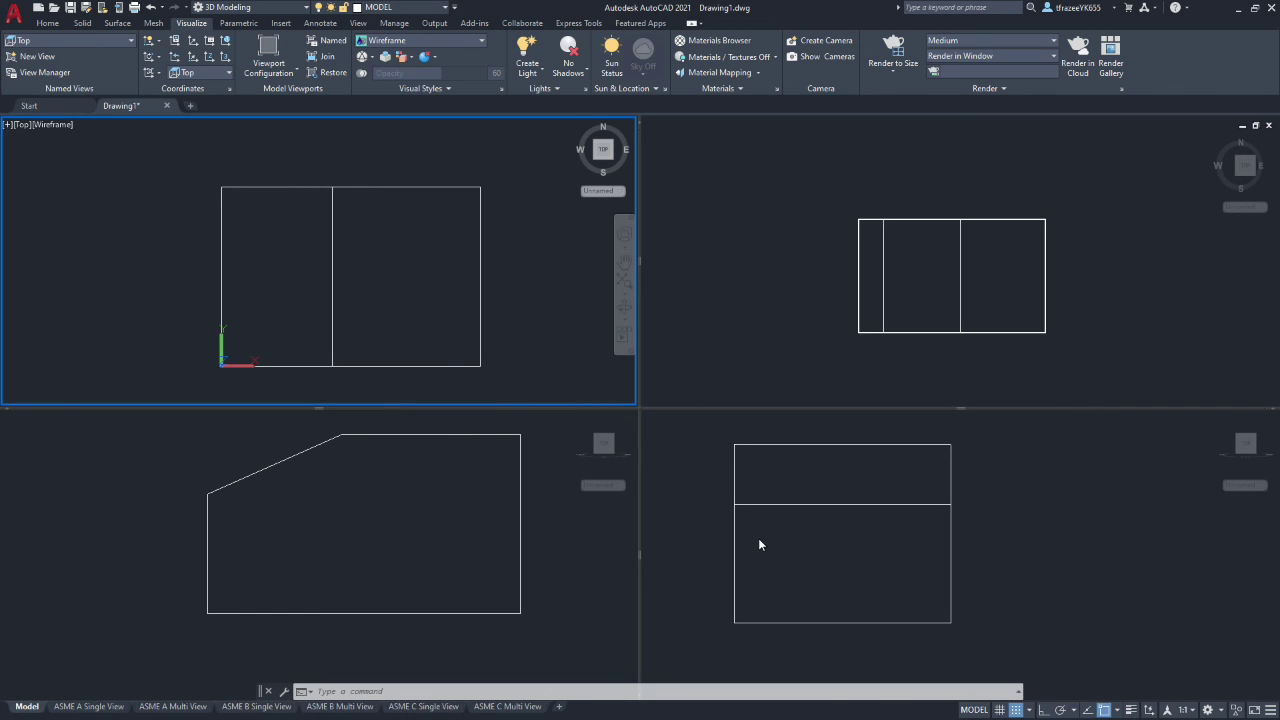
pyautogui.moveTo(638, 258)
pyautogui.mouseDown()
pyautogui.moveTo(743, 257)
pyautogui.moveTo(640, 259)
pyautogui.mouseUp()
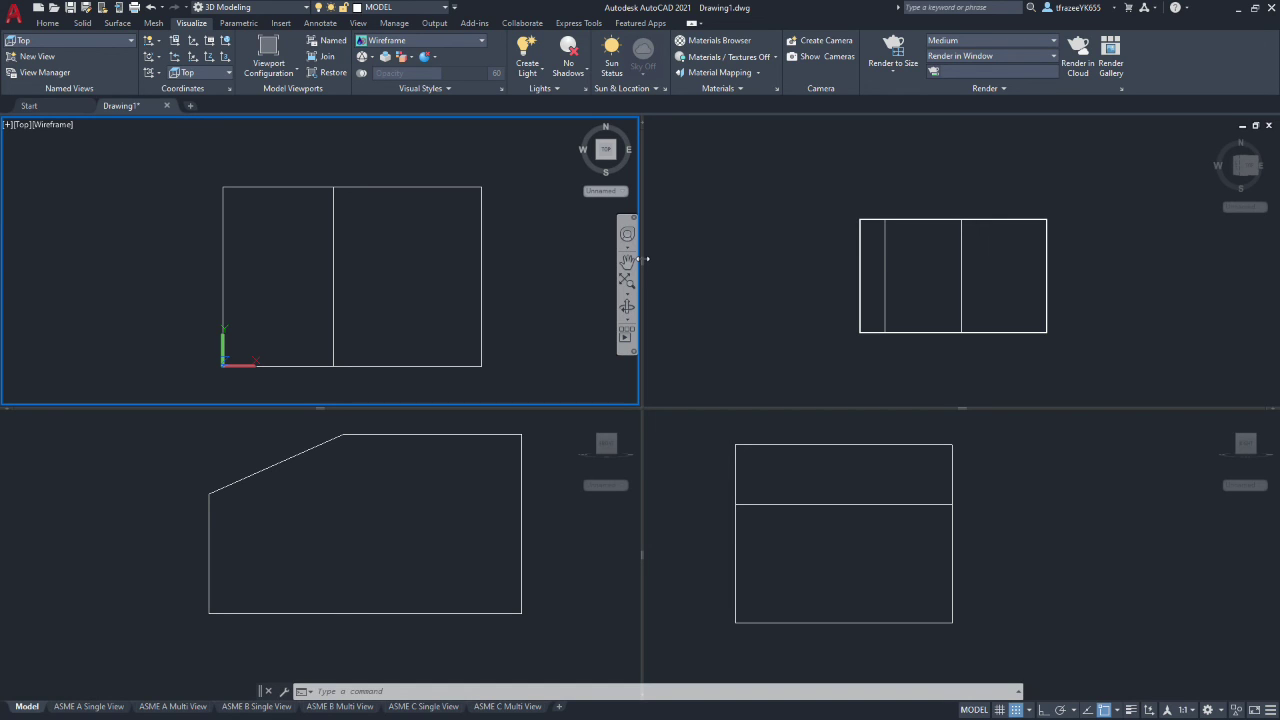
pyautogui.keyDown('ctrl'); pyautogui.moveTo(640, 258); pyautogui.dragTo(944, 263); pyautogui.keyUp('ctrl')
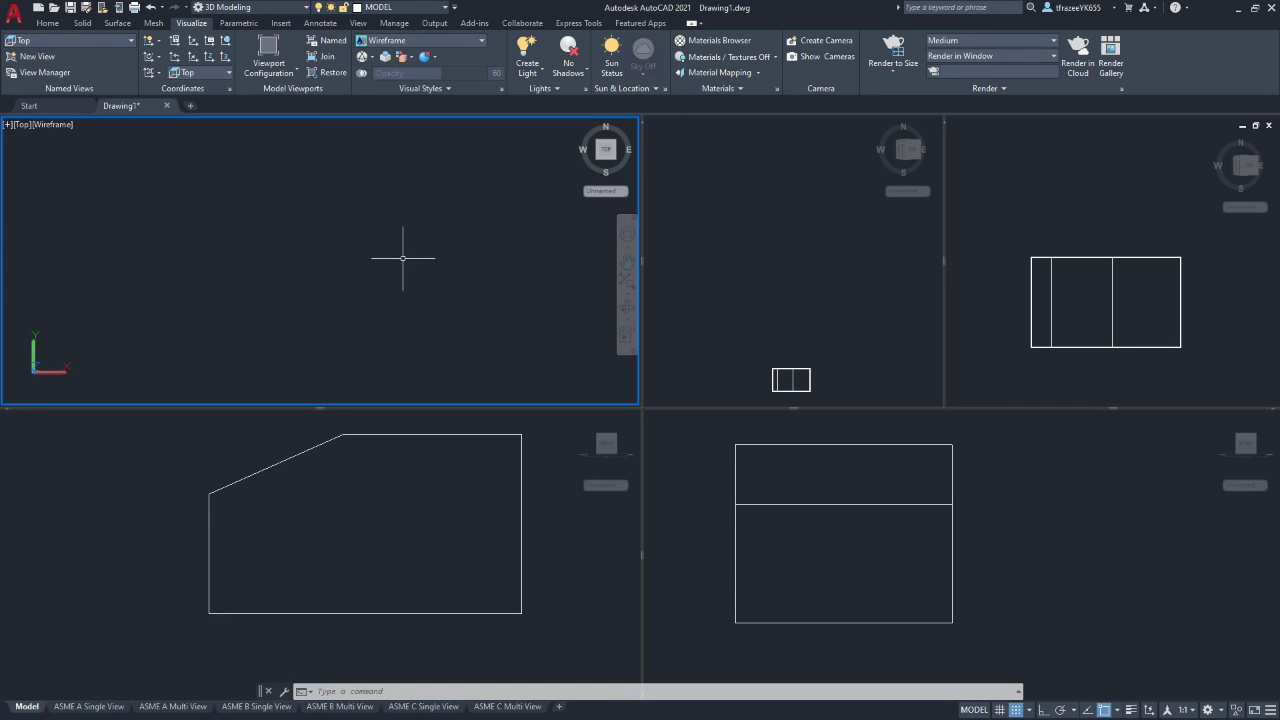
# Join the middle and upper-right viewports into one, keeping the middle viewport as dominant.
pyautogui.click(774, 252)
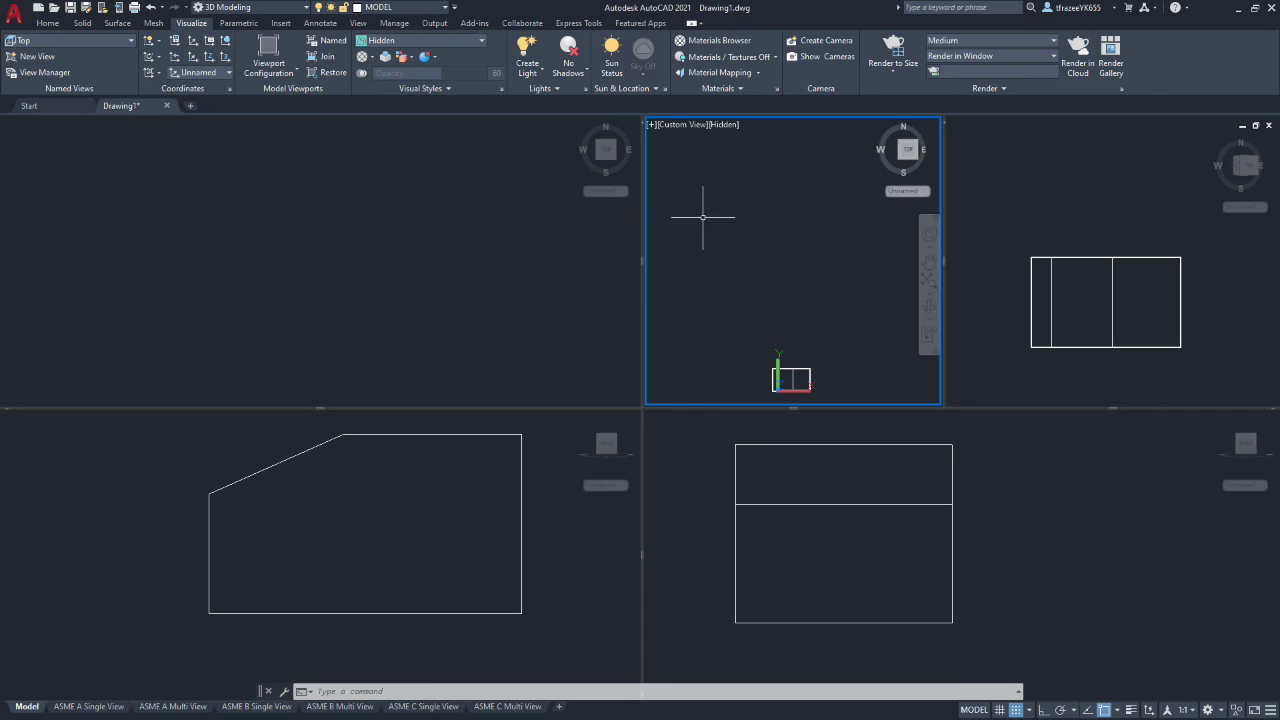
pyautogui.click(1071, 190)
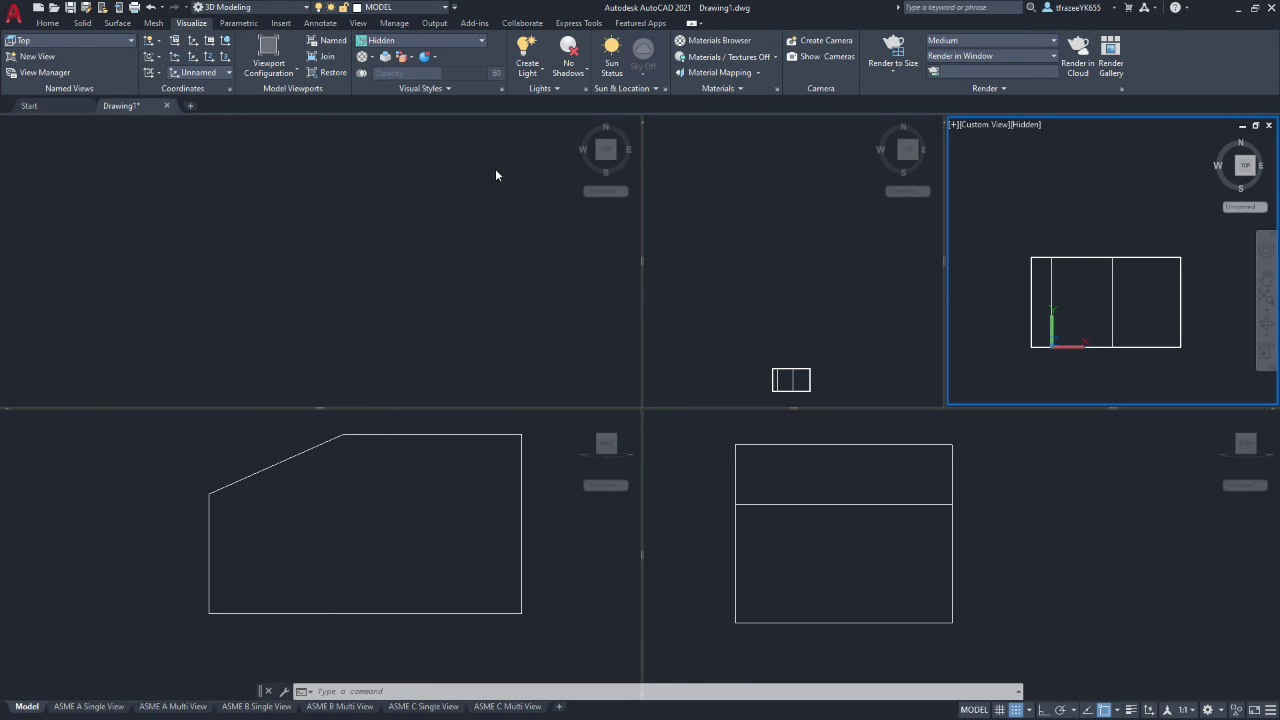
pyautogui.click(333, 58)
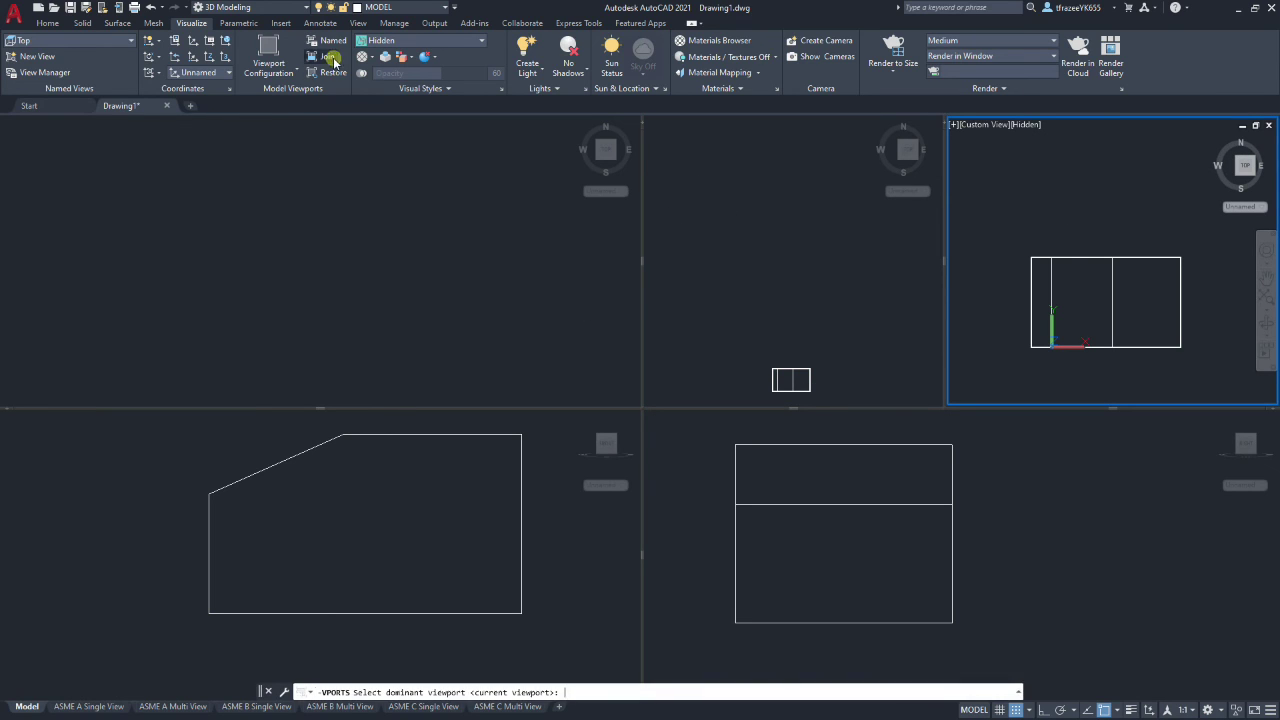
pyautogui.click(832, 214)
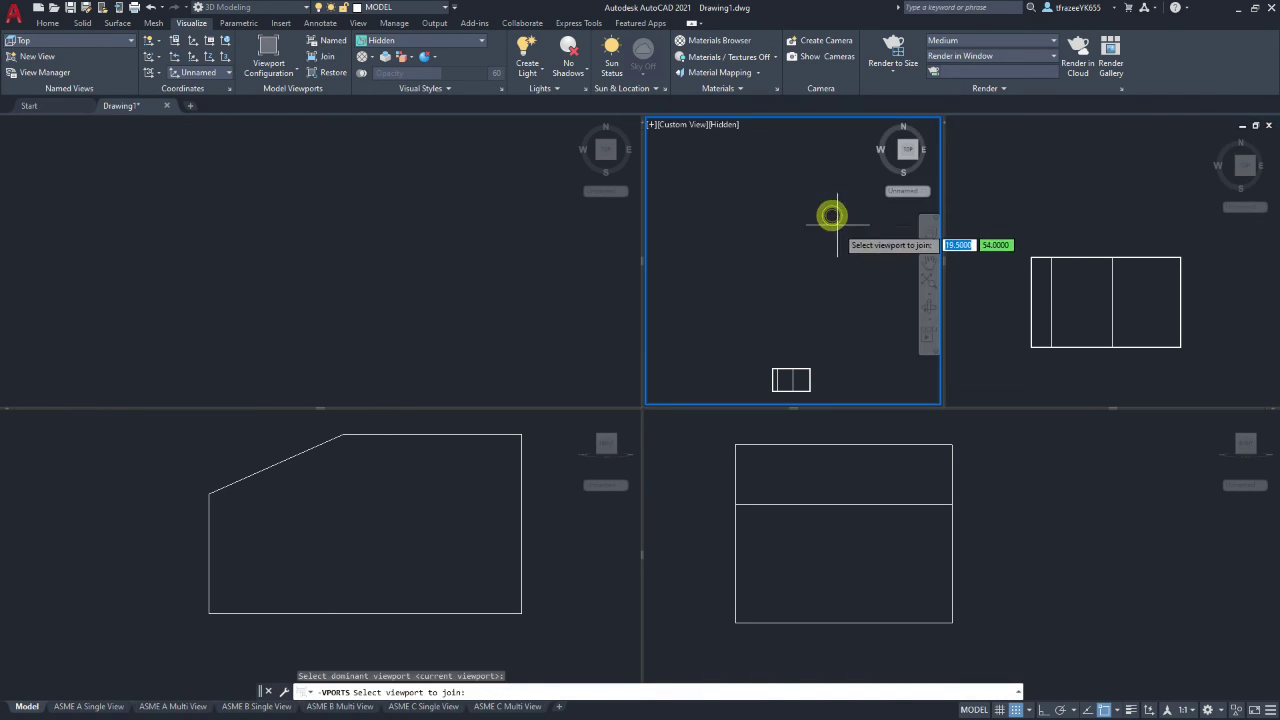
pyautogui.click(982, 213)
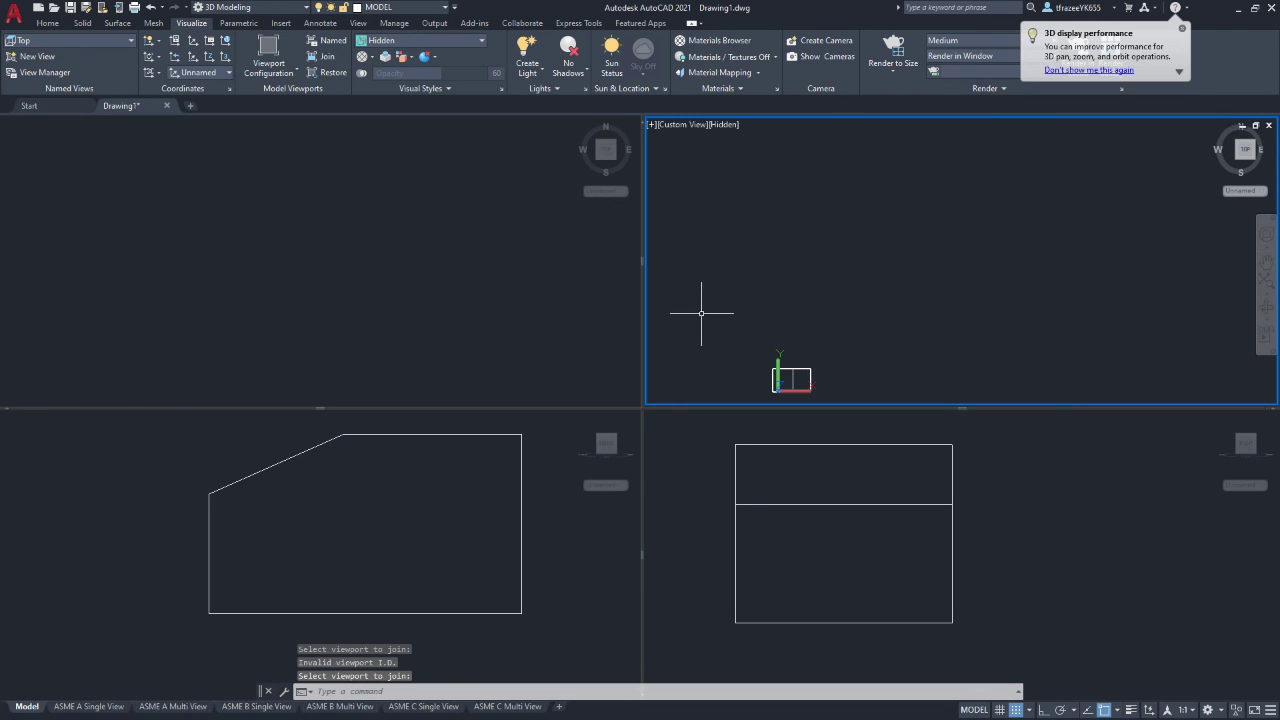